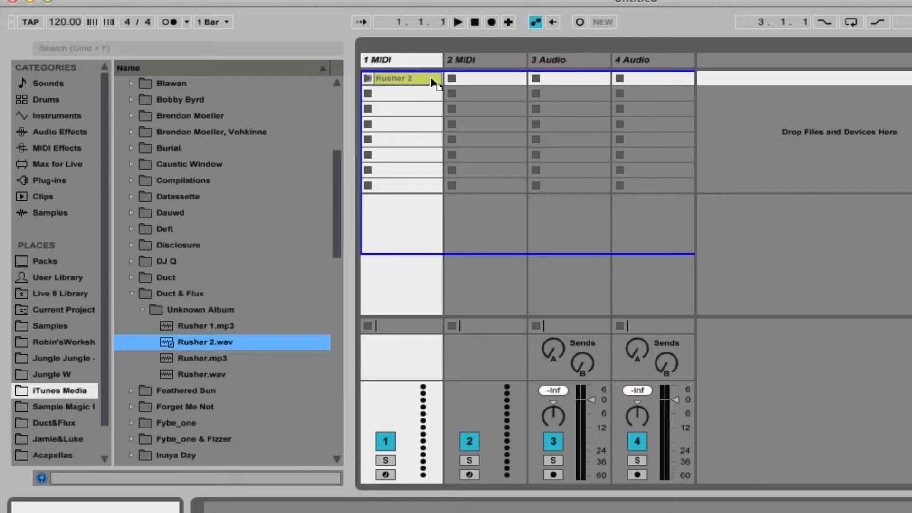
Place Rusher 2.wav in the first clip slot of the 3 Audio track and delete both MIDI tracks.
{"action": "left_click_drag", "start_coordinate": [433, 83], "coordinate": [471, 82]}
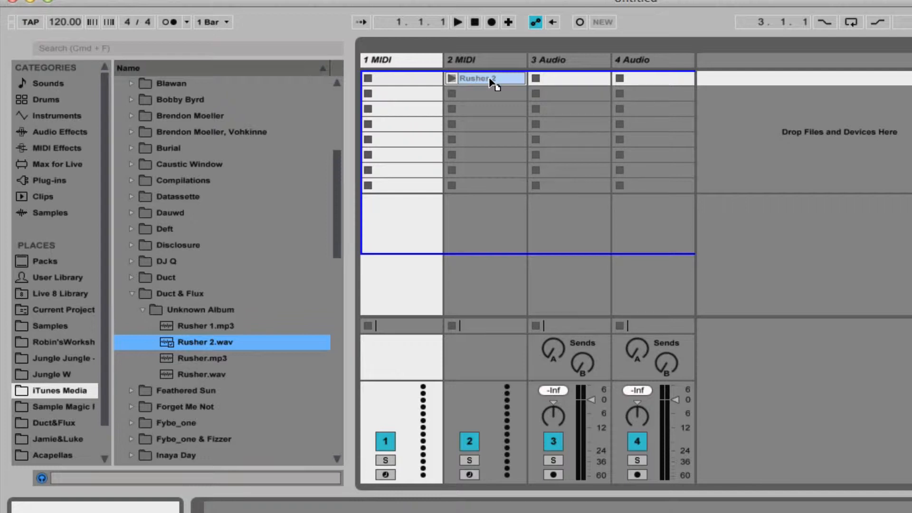
{"action": "left_click_drag", "start_coordinate": [494, 80], "coordinate": [558, 77]}
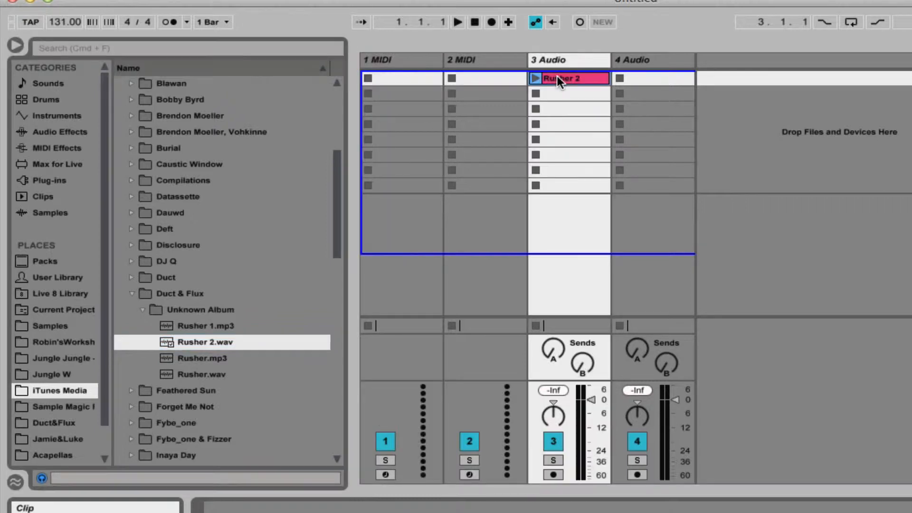
{"action": "left_click", "coordinate": [391, 59]}
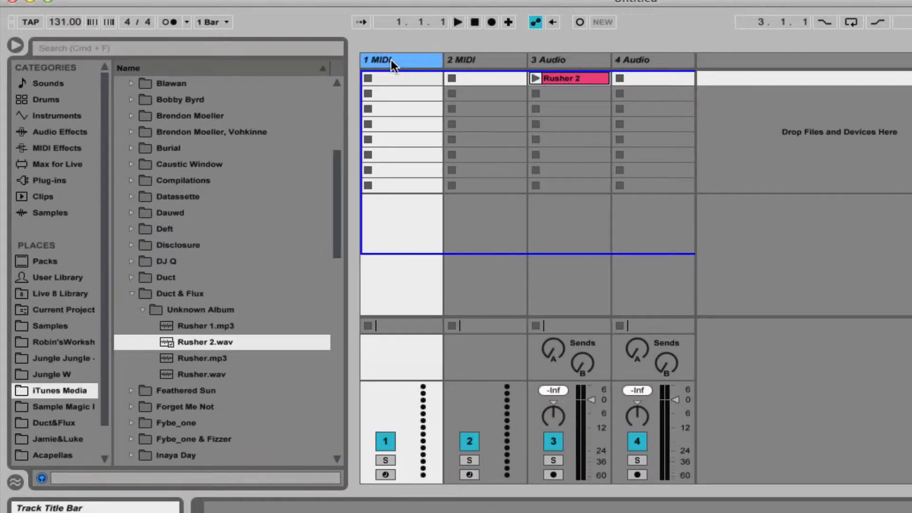
{"action": "key", "text": "Delete"}
{"action": "key", "text": "Delete"}
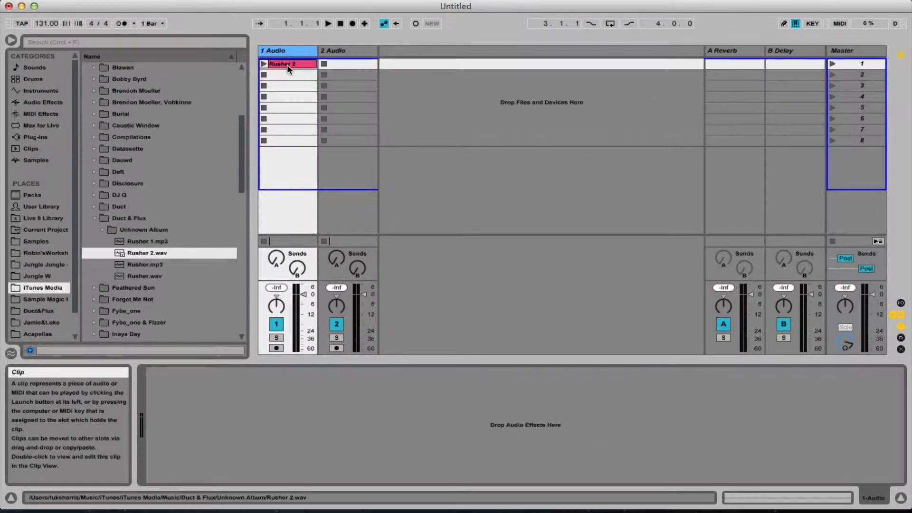
Open the Rusher 2 clip's sample and examine the waveform around the warp marker at bar 1.
{"action": "double_click", "coordinate": [288, 69]}
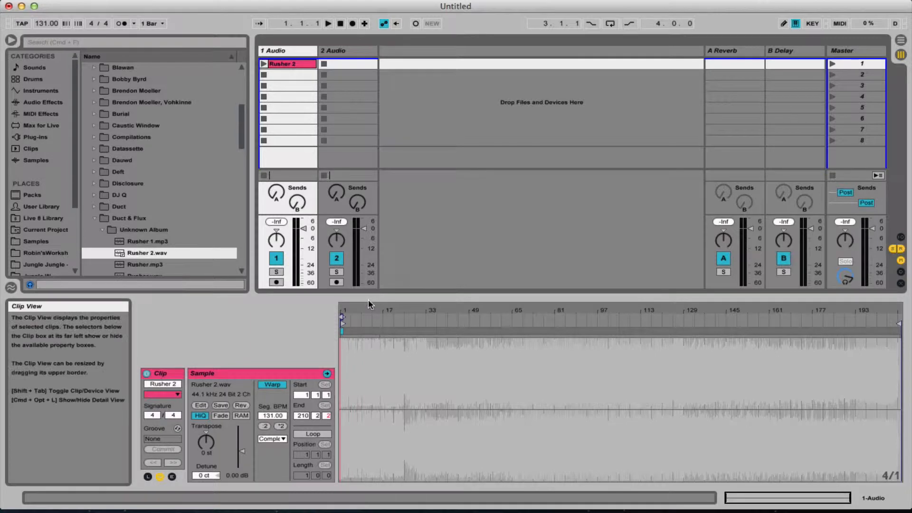
{"action": "left_click", "coordinate": [353, 380]}
{"action": "left_click_drag", "start_coordinate": [370, 311], "coordinate": [475, 380]}
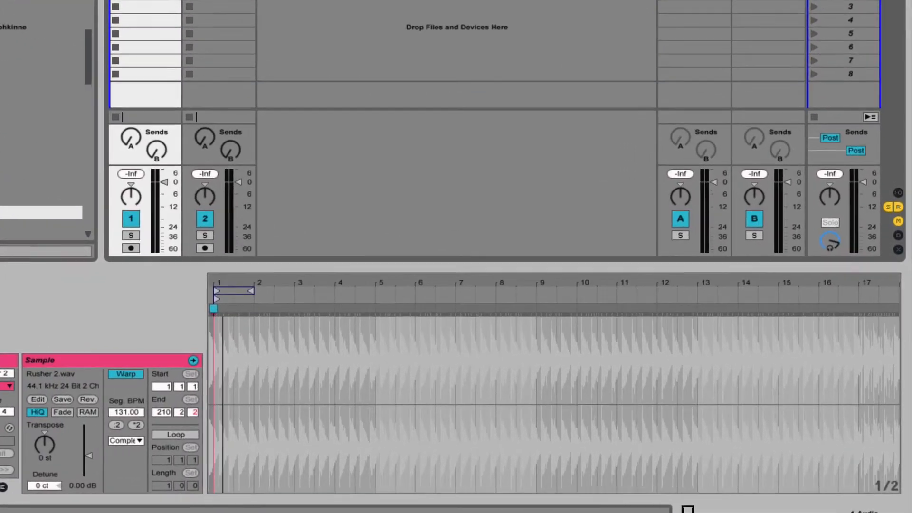
{"action": "left_click_drag", "start_coordinate": [311, 302], "coordinate": [311, 418]}
{"action": "left_click_drag", "start_coordinate": [229, 280], "coordinate": [601, 283]}
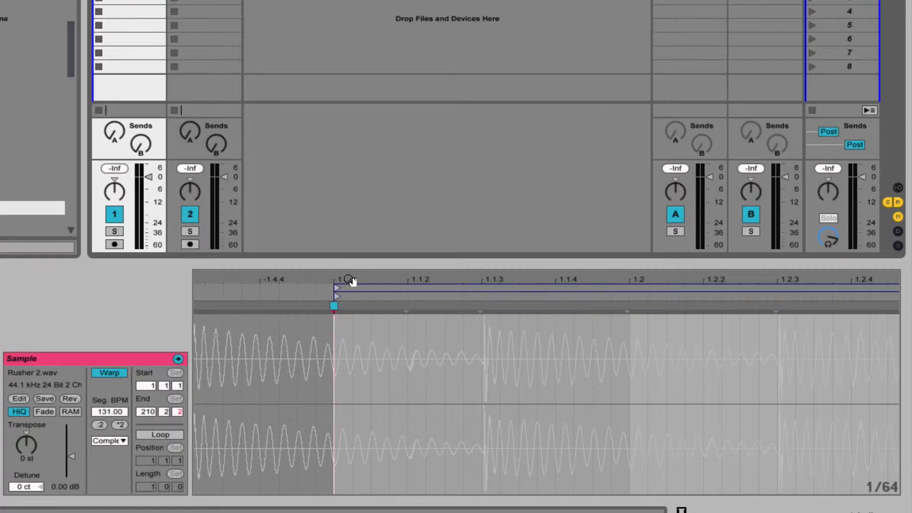
{"action": "left_click_drag", "start_coordinate": [349, 280], "coordinate": [304, 280]}
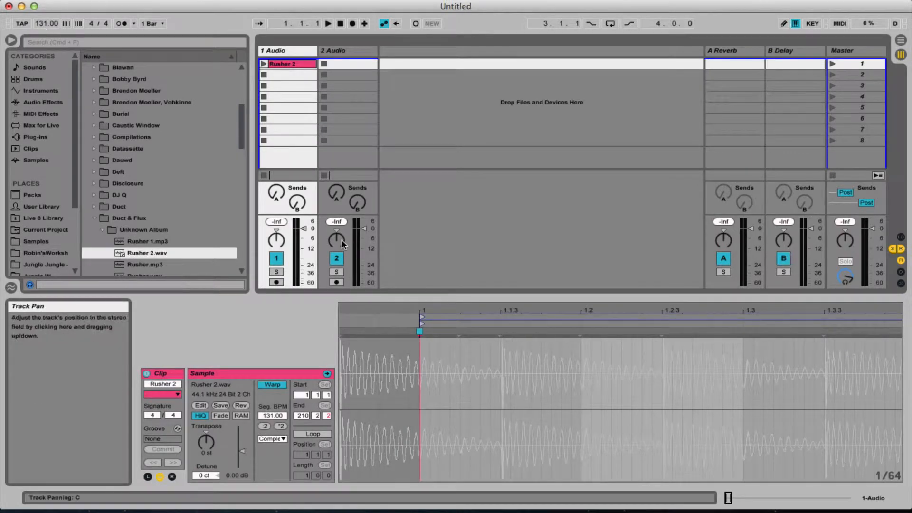
{"action": "left_click_drag", "start_coordinate": [447, 312], "coordinate": [374, 286]}
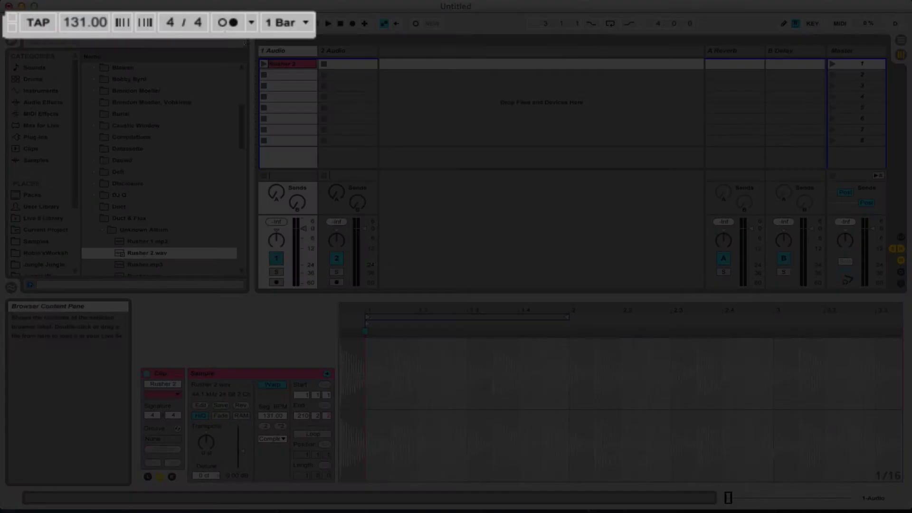
Turn on the metronome, start playback and launch the Rusher 2 clip.
{"action": "left_click", "coordinate": [122, 23]}
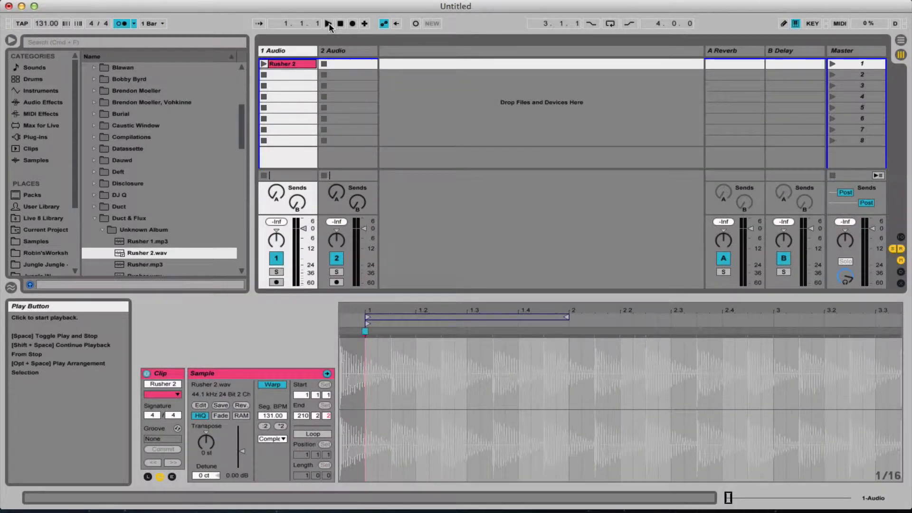
{"action": "left_click", "coordinate": [329, 23]}
{"action": "left_click", "coordinate": [264, 63]}
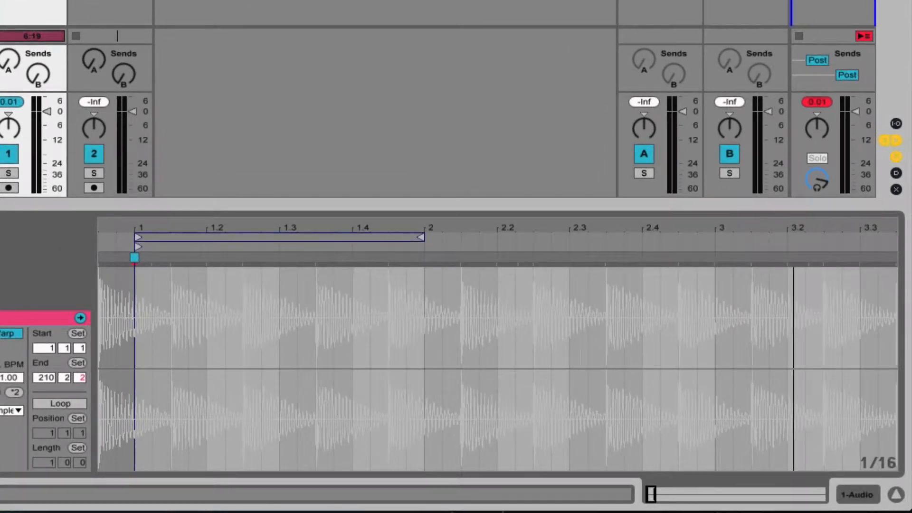
Move the warp marker at bar 1 half a beat later so the first kick lands on the bar line.
{"action": "left_click_drag", "start_coordinate": [147, 226], "coordinate": [174, 228]}
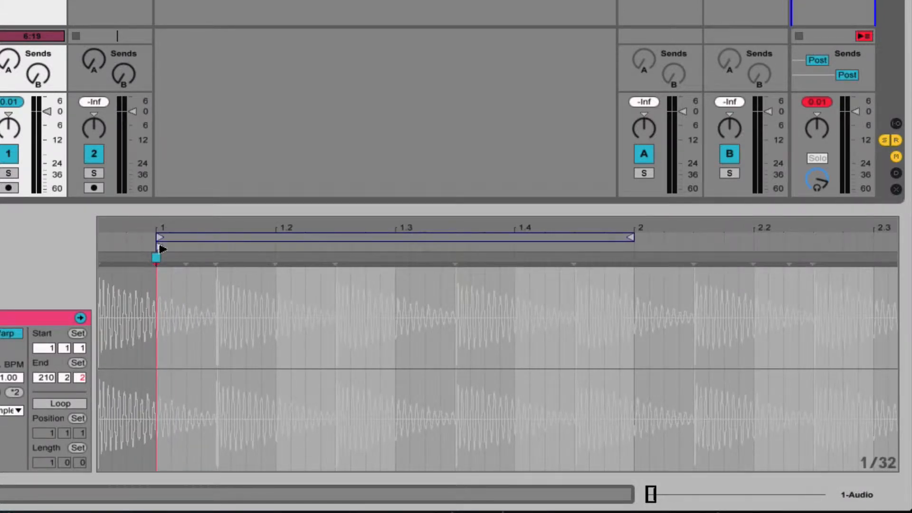
{"action": "mouse_move", "coordinate": [157, 260]}
{"action": "left_mouse_down"}
{"action": "mouse_move", "coordinate": [114, 260]}
{"action": "mouse_move", "coordinate": [220, 265]}
{"action": "left_mouse_up"}
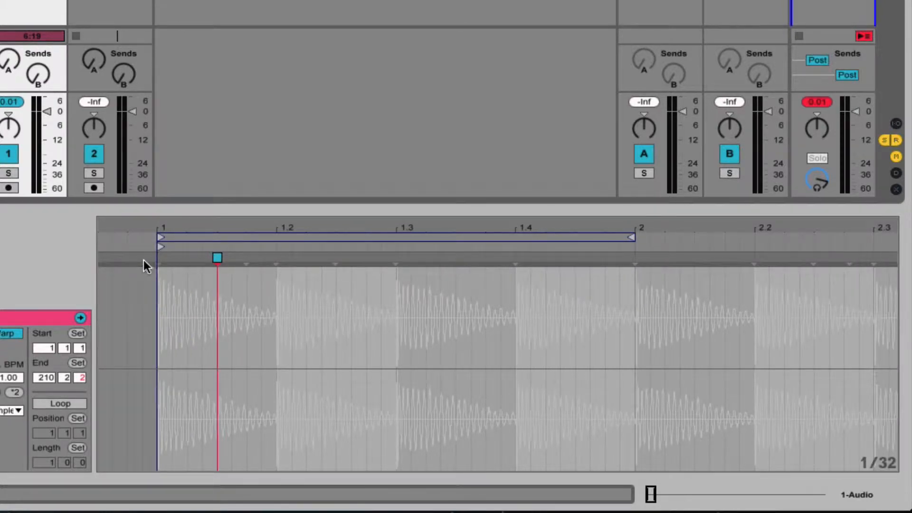
Set 1.1.1 at the first kick and apply Warp From Here (Straight) from that point.
{"action": "right_click", "coordinate": [159, 259]}
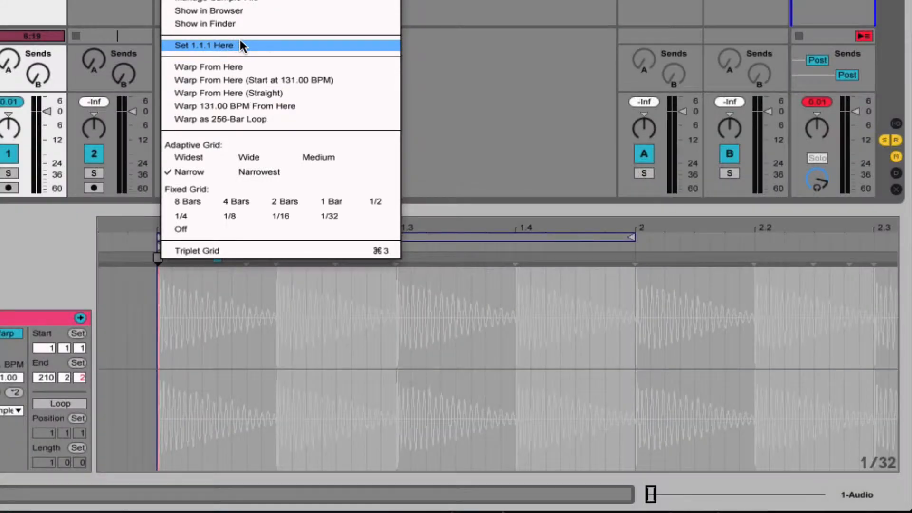
{"action": "left_click", "coordinate": [228, 45]}
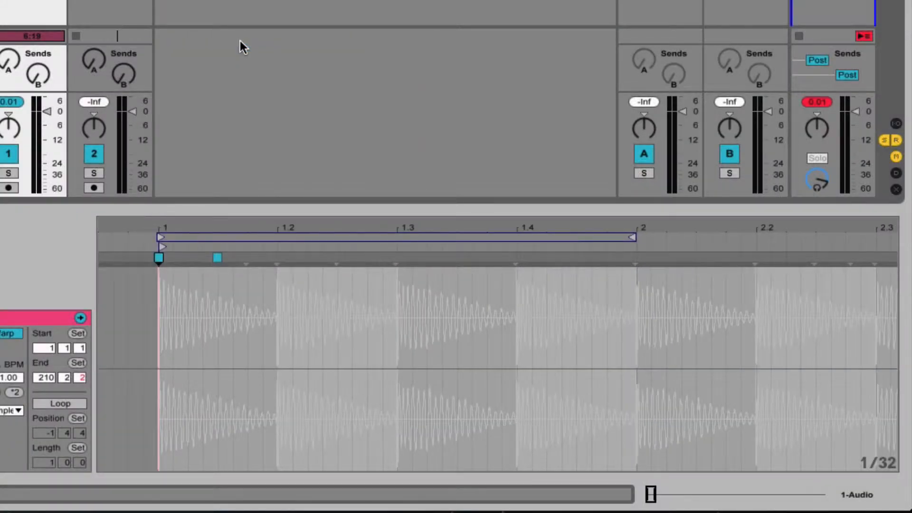
{"action": "right_click", "coordinate": [160, 255]}
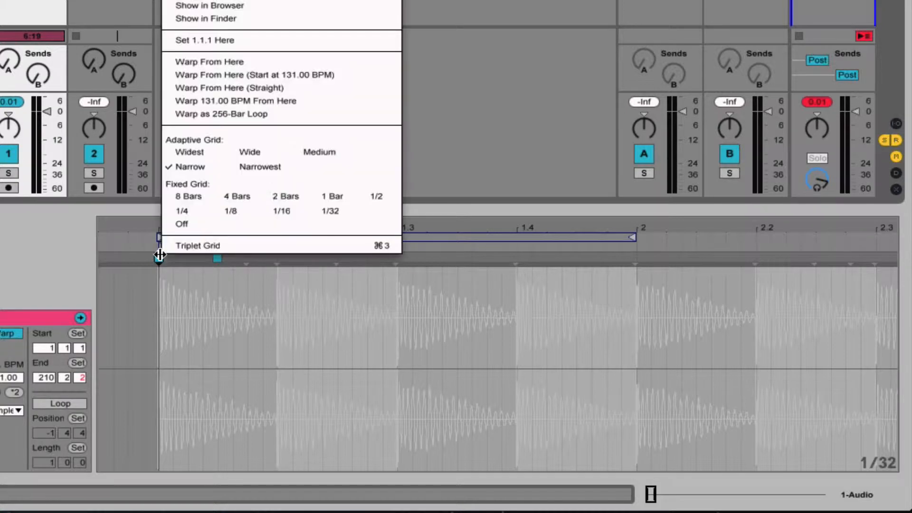
{"action": "left_click", "coordinate": [213, 87]}
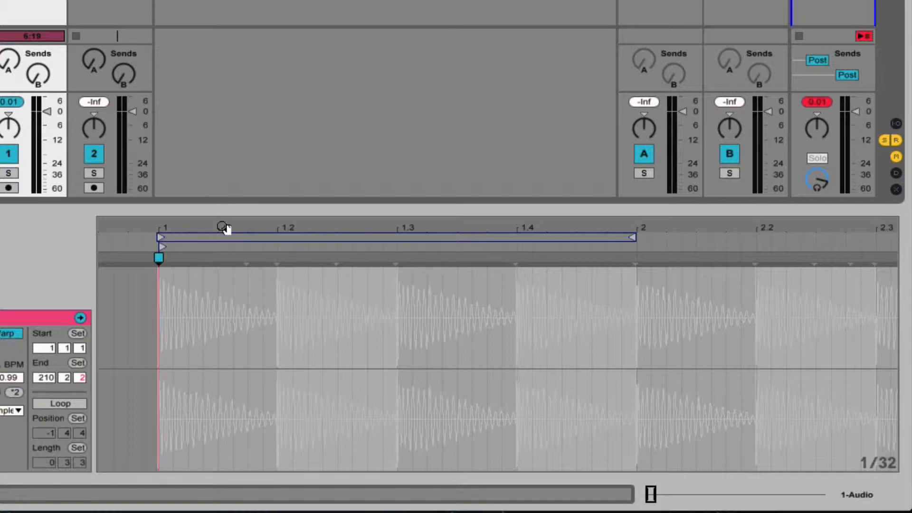
Play the warped clip from about bar 23 to check its timing against the metronome.
{"action": "left_click_drag", "start_coordinate": [223, 227], "coordinate": [224, 151]}
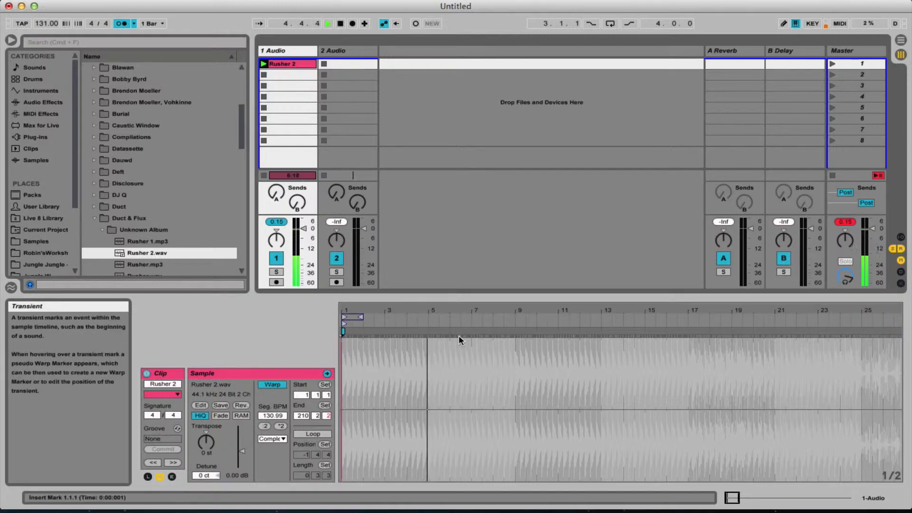
{"action": "key", "text": "space"}
{"action": "left_click", "coordinate": [826, 423]}
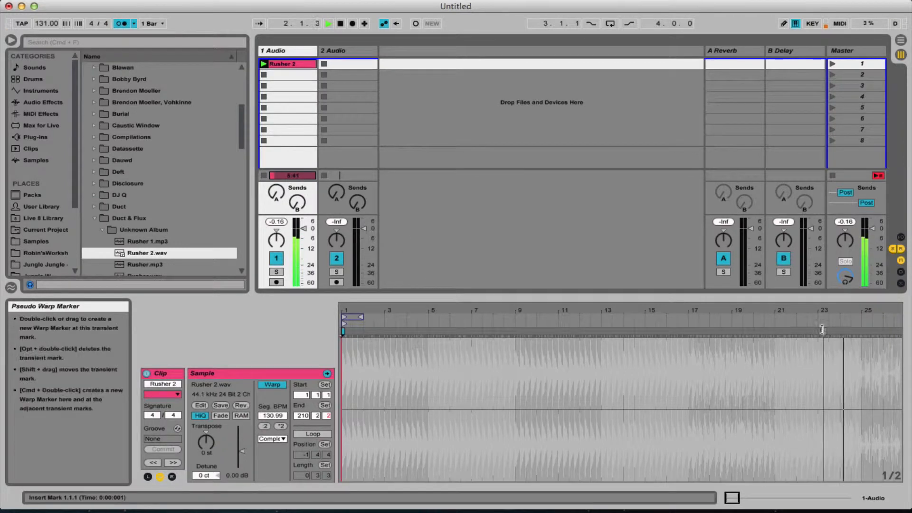
{"action": "left_click_drag", "start_coordinate": [825, 314], "coordinate": [825, 280]}
{"action": "left_click_drag", "start_coordinate": [465, 313], "coordinate": [464, 312]}
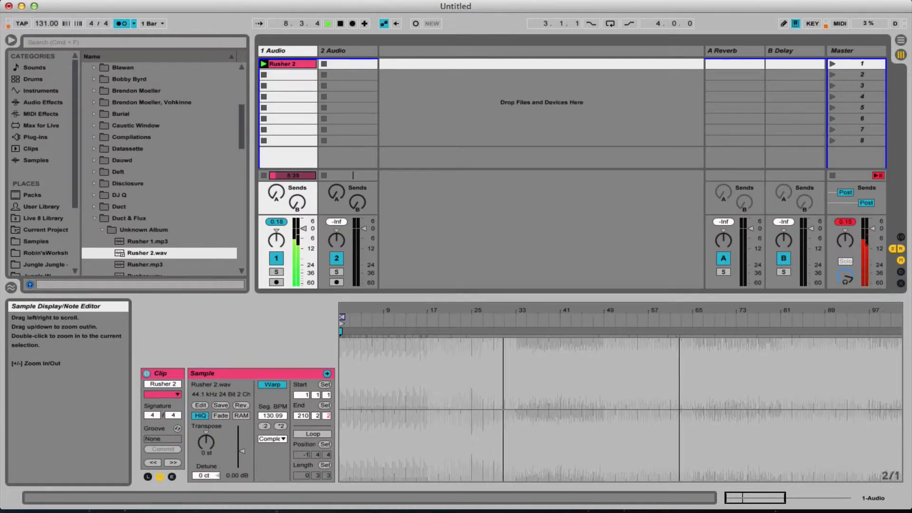
Check the timing further into the track by playing from about bar 145 and about bar 182.
{"action": "left_click_drag", "start_coordinate": [681, 315], "coordinate": [541, 314]}
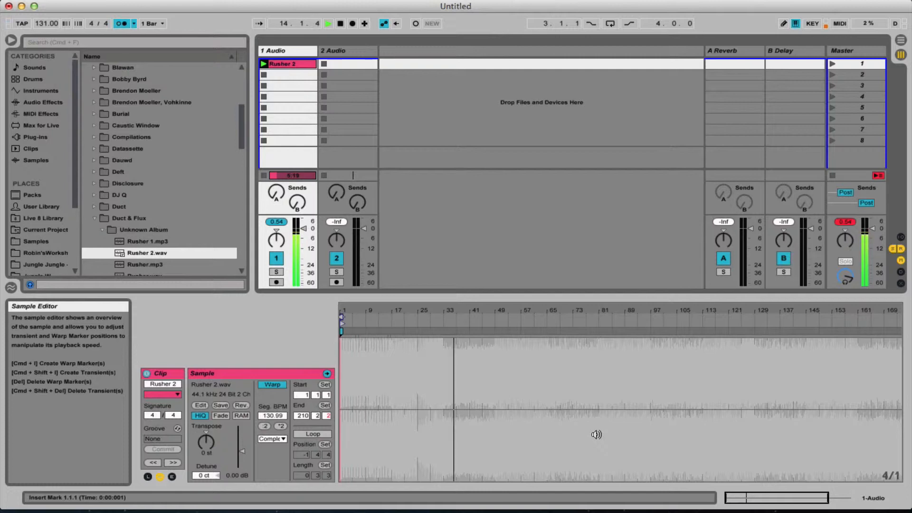
{"action": "key", "text": "space"}
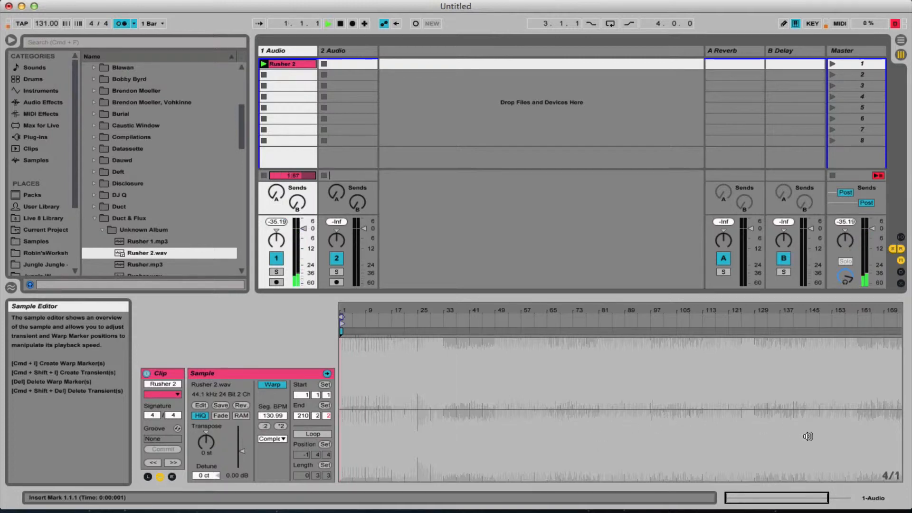
{"action": "left_click", "coordinate": [808, 436]}
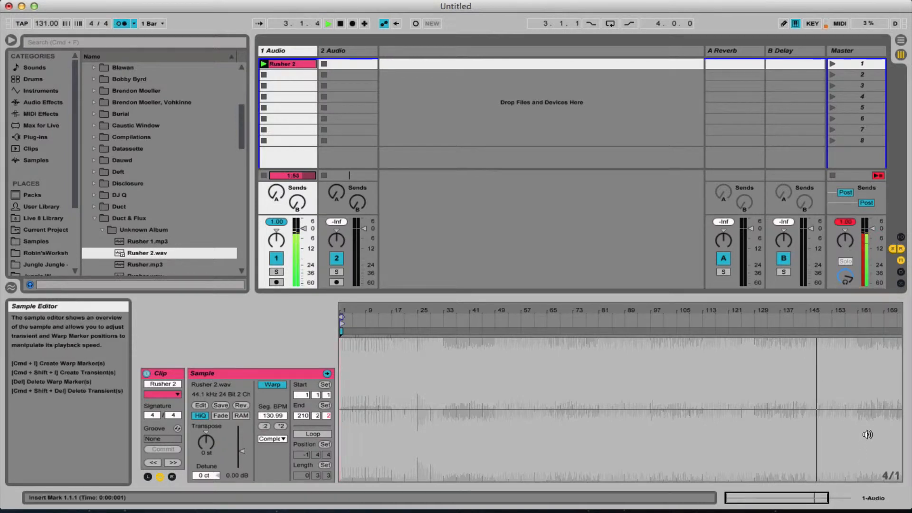
{"action": "scroll", "coordinate": [868, 435], "scroll_direction": "right", "scroll_amount": 5}
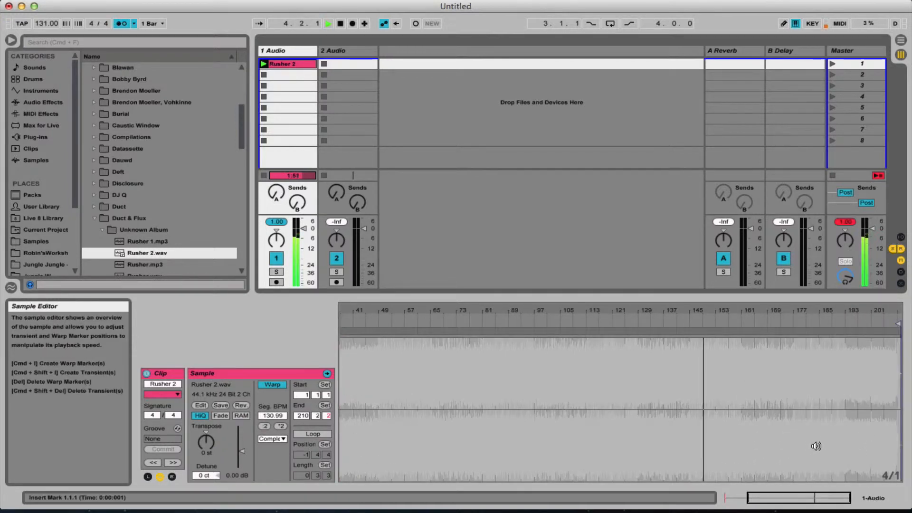
{"action": "left_click", "coordinate": [816, 446]}
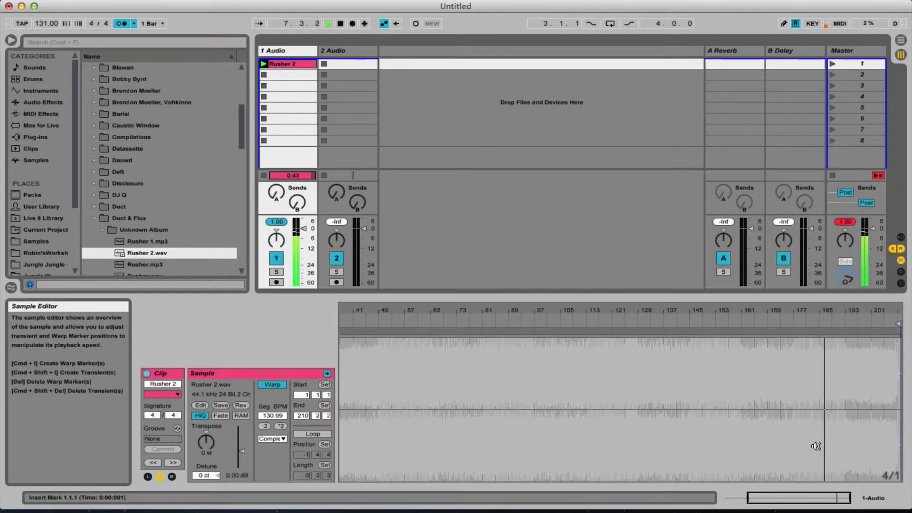
Examine the waveform between bar 185 and the track's end, and play from about bar 200 against the metronome.
{"action": "left_click_drag", "start_coordinate": [832, 312], "coordinate": [832, 361]}
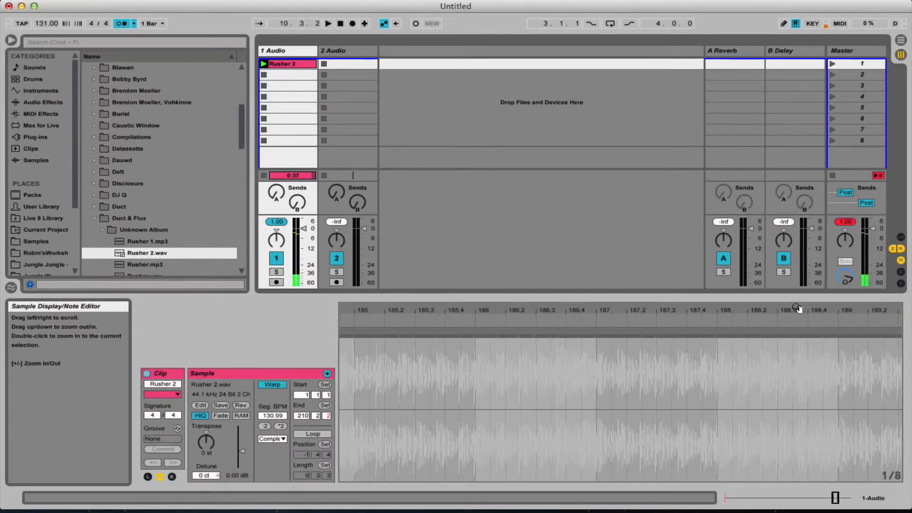
{"action": "left_click_drag", "start_coordinate": [783, 309], "coordinate": [142, 297]}
{"action": "left_click_drag", "start_coordinate": [674, 311], "coordinate": [637, 311]}
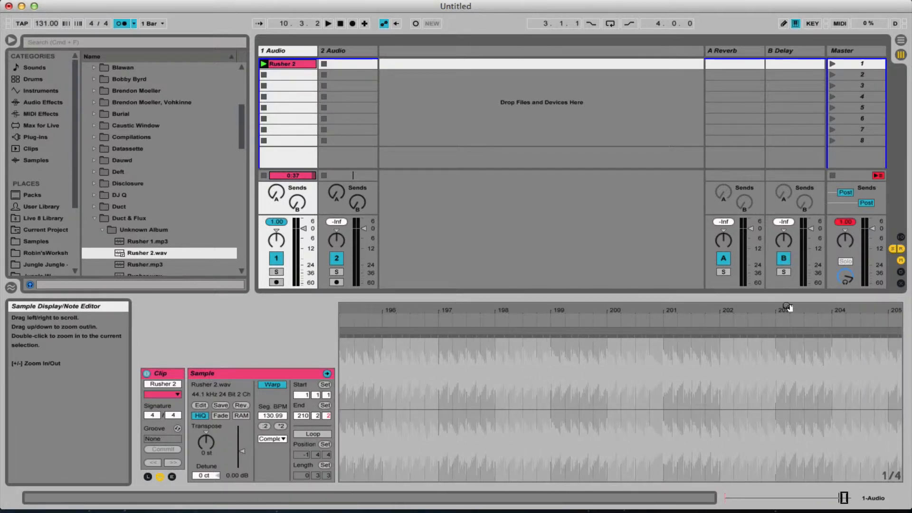
{"action": "left_click_drag", "start_coordinate": [787, 309], "coordinate": [804, 275]}
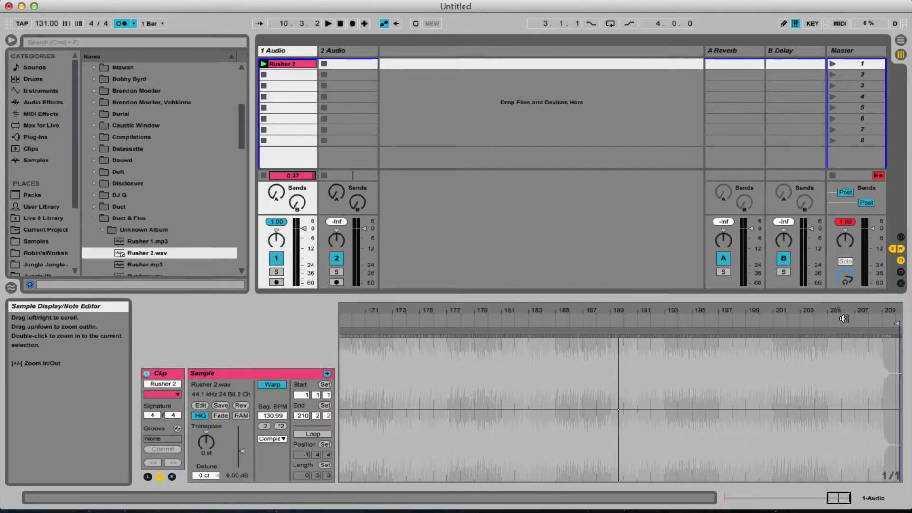
{"action": "left_click_drag", "start_coordinate": [836, 312], "coordinate": [822, 359]}
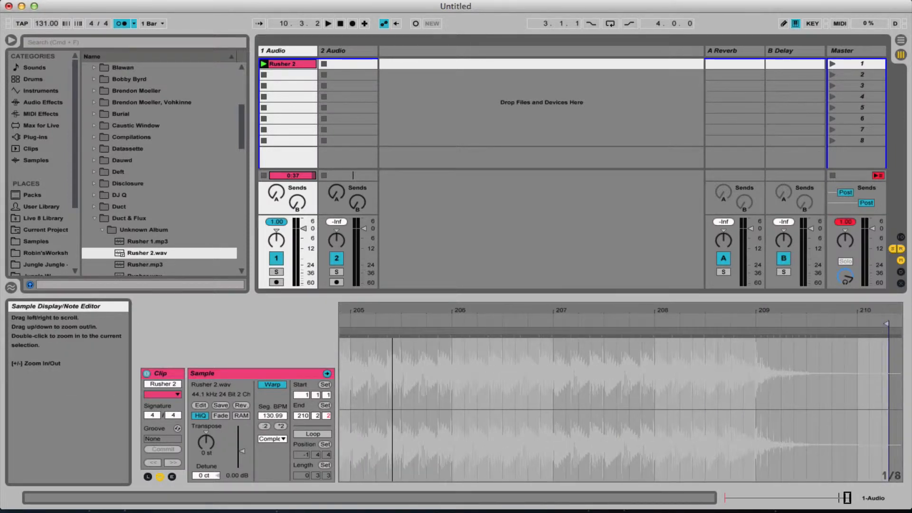
{"action": "left_click_drag", "start_coordinate": [393, 359], "coordinate": [856, 360]}
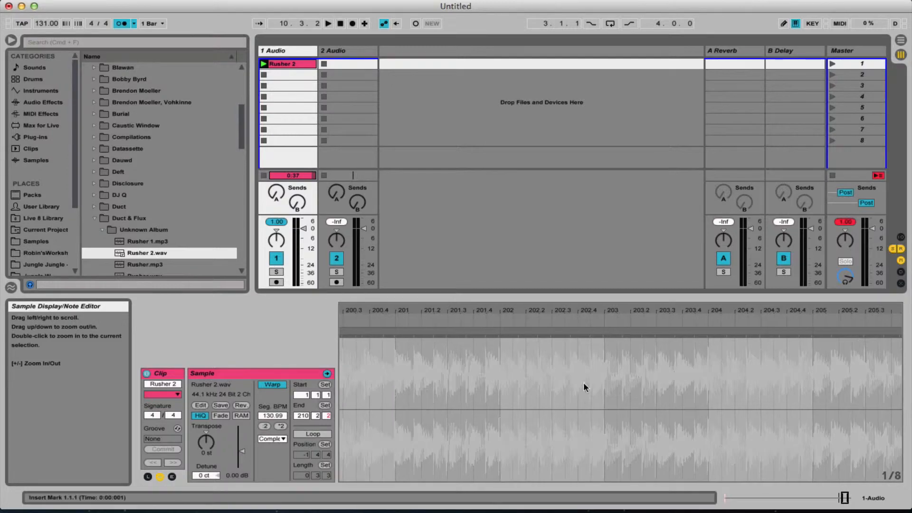
{"action": "left_click", "coordinate": [374, 451]}
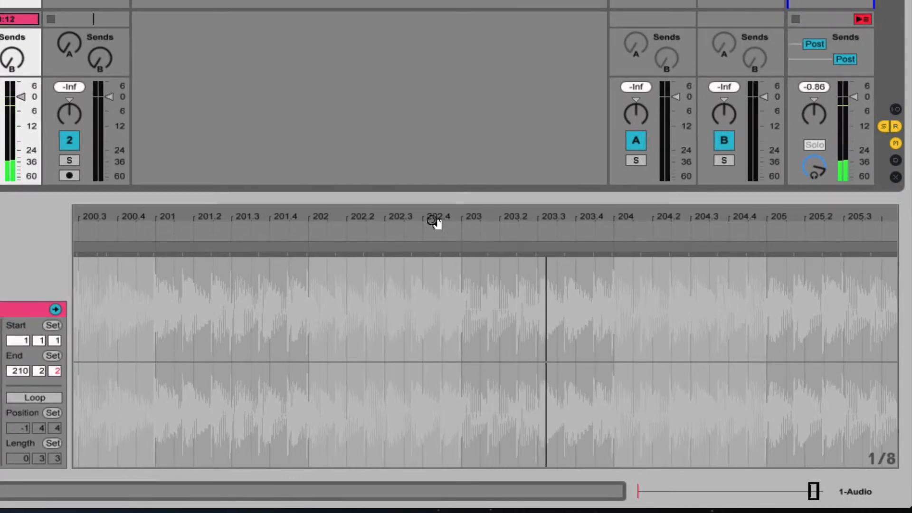
Add a warp marker on the transient just before bar 203 and move it onto the bar 203 line.
{"action": "left_click_drag", "start_coordinate": [475, 216], "coordinate": [475, 252]}
{"action": "left_click_drag", "start_coordinate": [473, 285], "coordinate": [473, 354]}
{"action": "left_click_drag", "start_coordinate": [473, 218], "coordinate": [561, 219]}
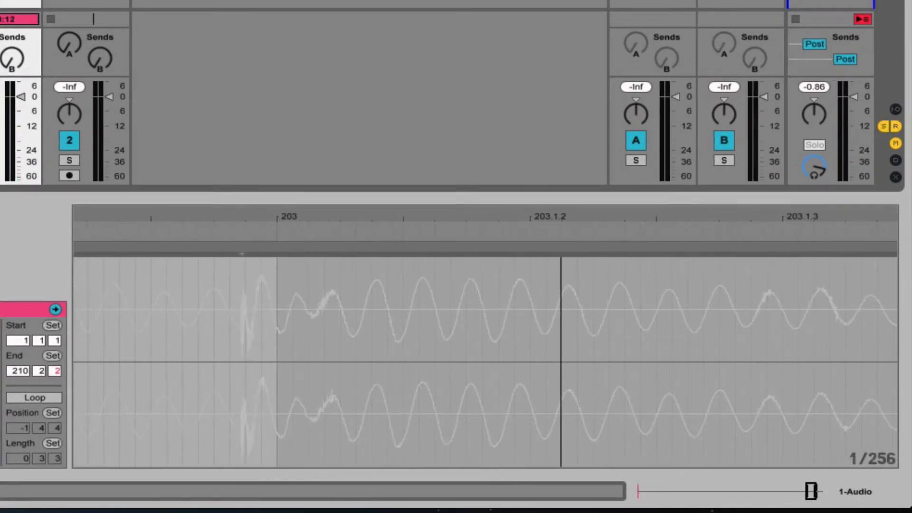
{"action": "left_click", "coordinate": [242, 261]}
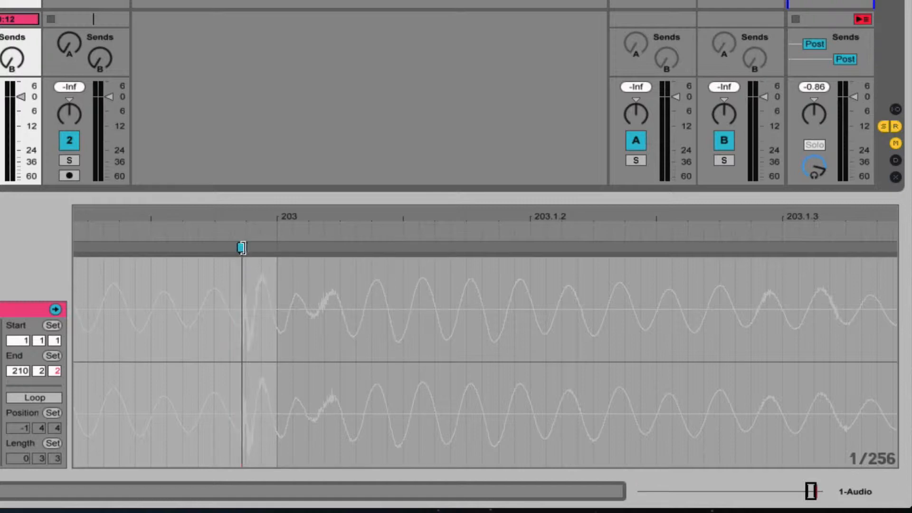
{"action": "left_click_drag", "start_coordinate": [242, 247], "coordinate": [277, 248]}
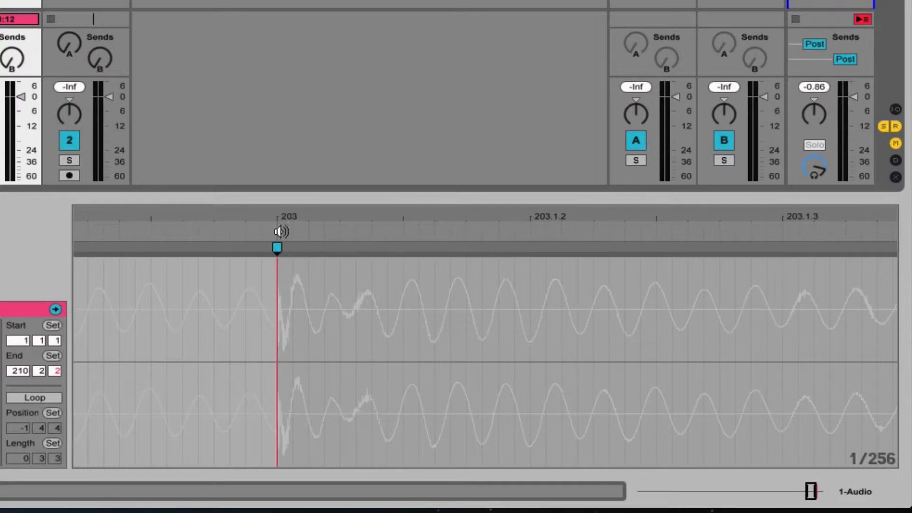
Play the Rusher 2 clip from about bar 199 to check the timing ahead of the bar 203 warp marker.
{"action": "left_click_drag", "start_coordinate": [269, 210], "coordinate": [269, 91]}
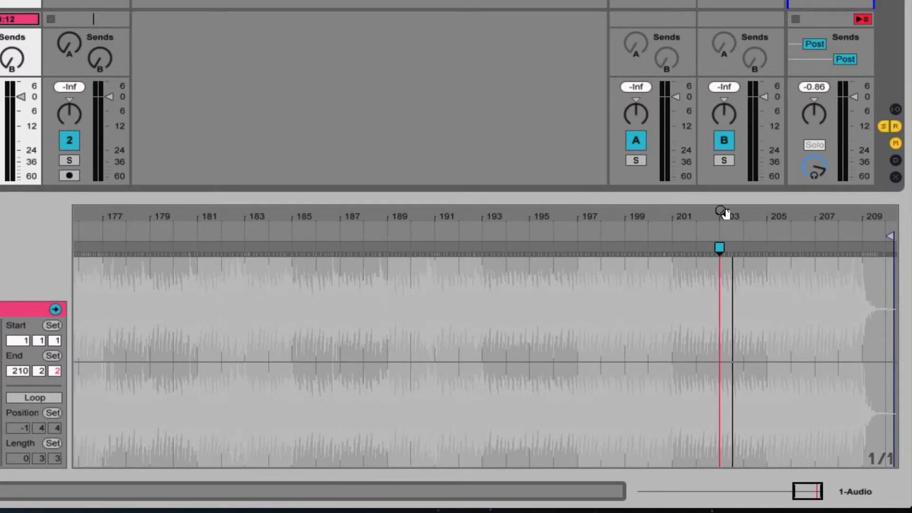
{"action": "left_click", "coordinate": [629, 394]}
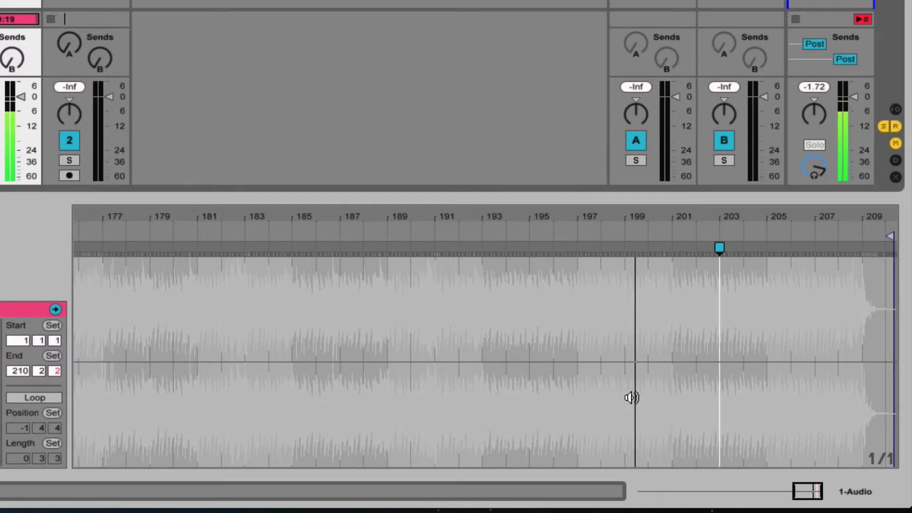
{"action": "scroll", "coordinate": [635, 402], "scroll_direction": "left", "scroll_amount": 10}
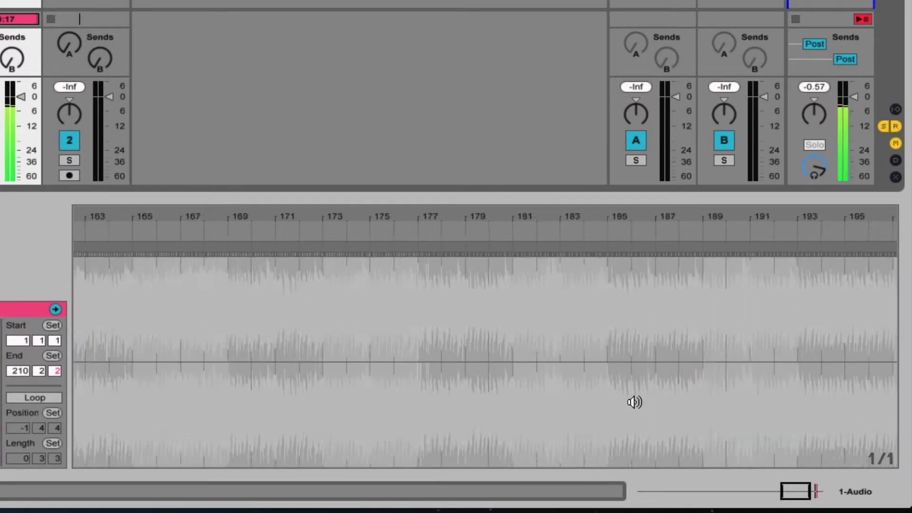
{"action": "key", "text": "space"}
Play the Rusher 2 clip from about bar 153 to check its timing against the metronome.
{"action": "scroll", "coordinate": [437, 420], "scroll_direction": "left", "scroll_amount": 2}
{"action": "scroll", "coordinate": [437, 420], "scroll_direction": "left", "scroll_amount": 20}
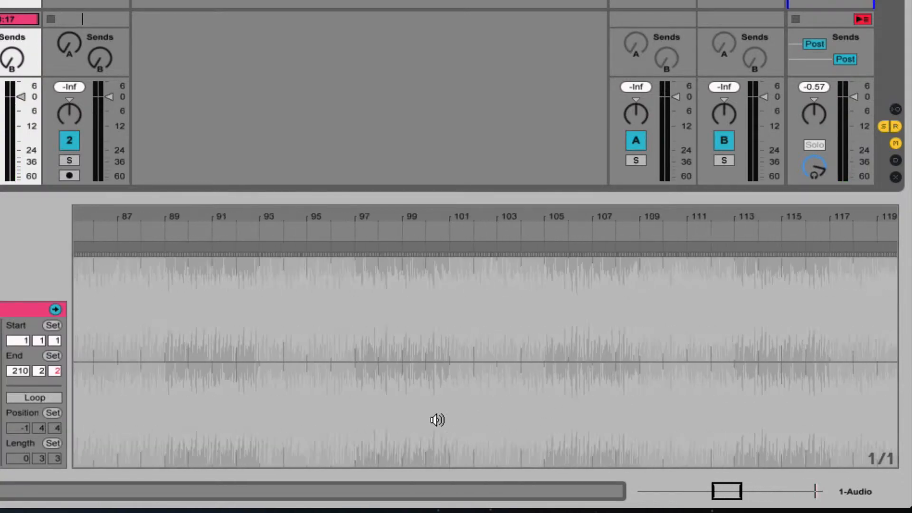
{"action": "left_click_drag", "start_coordinate": [422, 216], "coordinate": [422, 138]}
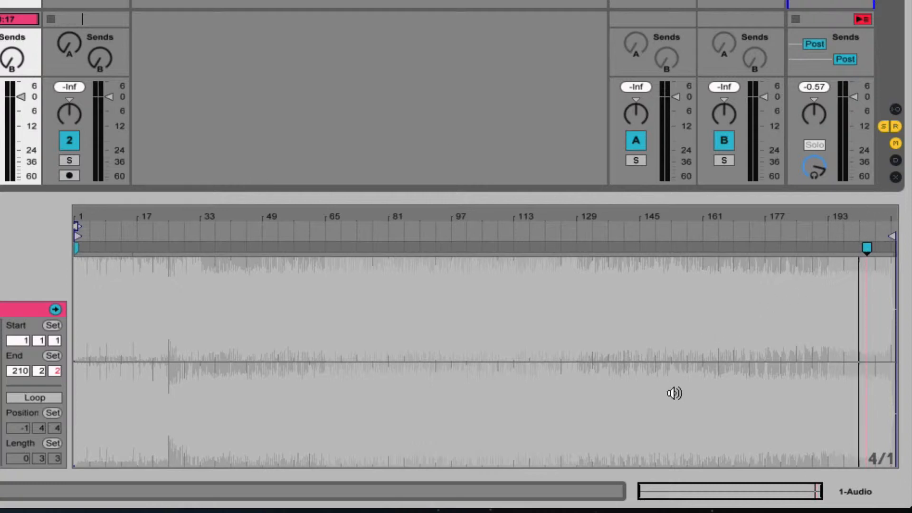
{"action": "left_click", "coordinate": [675, 393]}
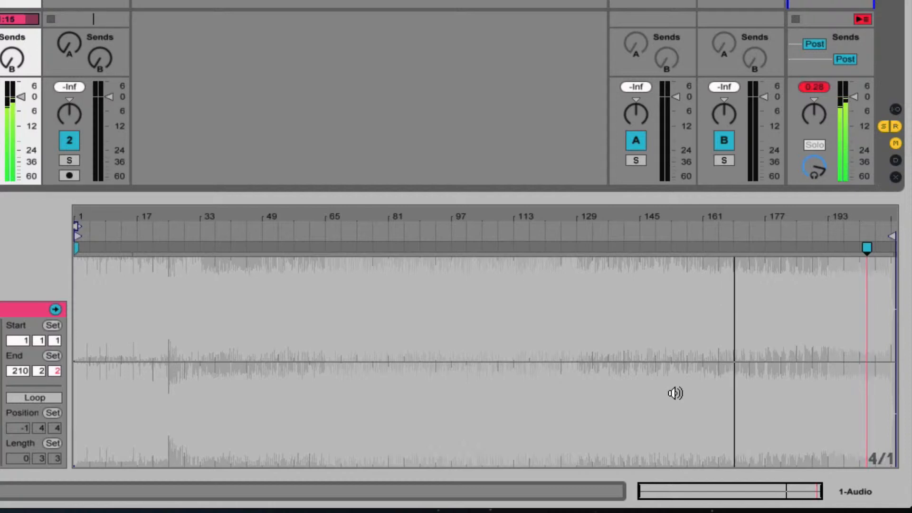
{"action": "key", "text": "space"}
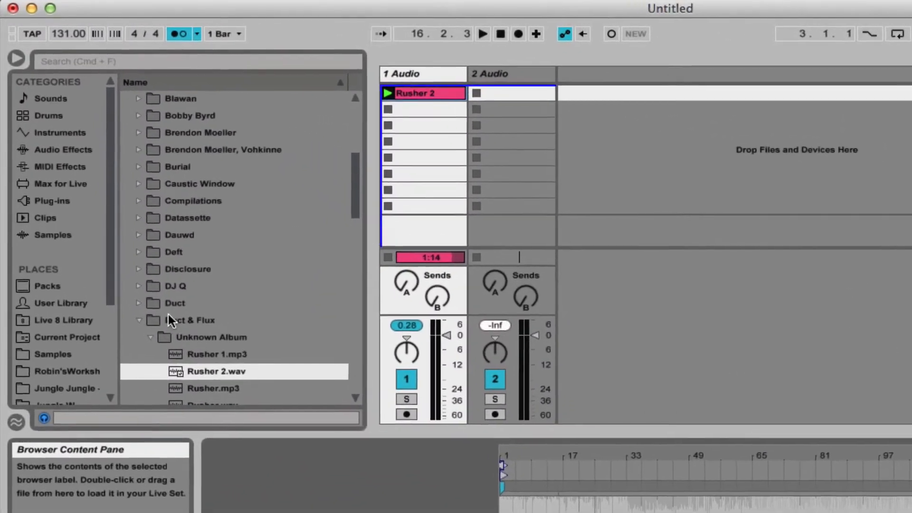
Load It's Jungle.mp3 from Duct's Unknown Album folder into the first clip slot of track 2 Audio.
{"action": "left_click", "coordinate": [139, 279]}
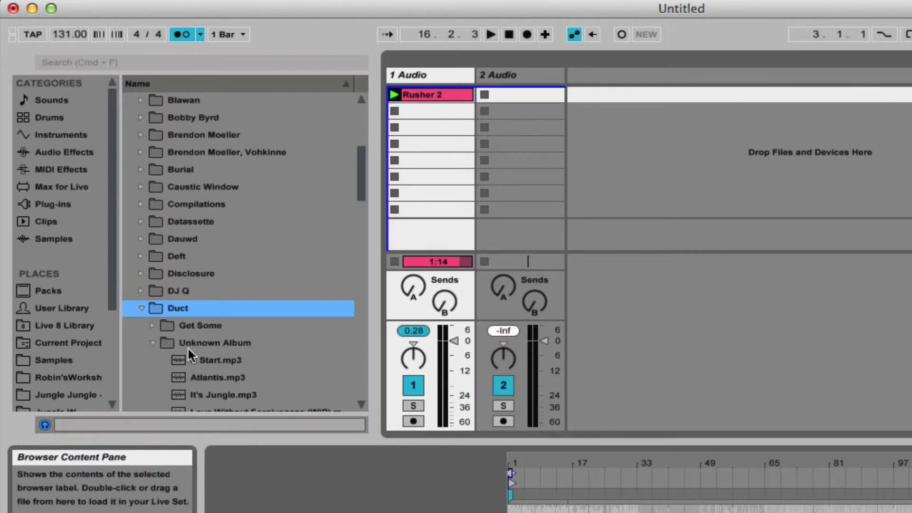
{"action": "scroll", "coordinate": [220, 360], "scroll_direction": "down", "scroll_amount": 10}
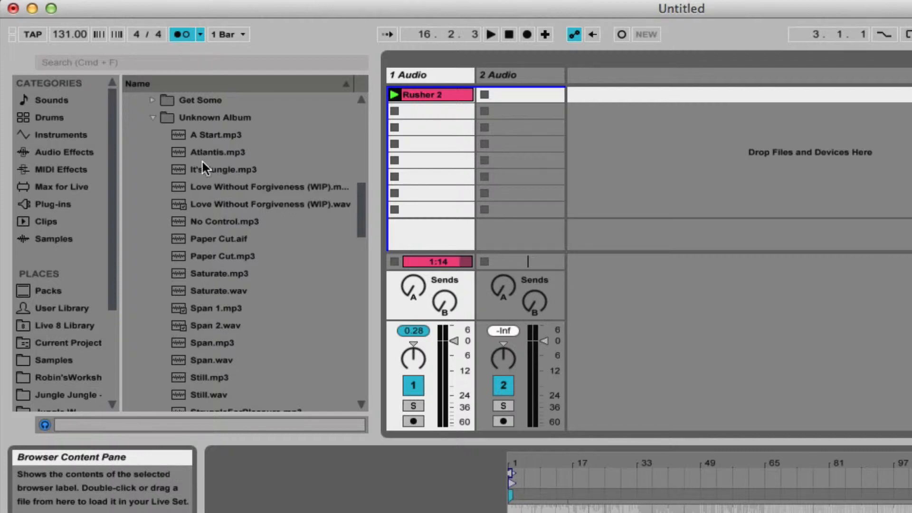
{"action": "left_click_drag", "start_coordinate": [210, 169], "coordinate": [528, 91]}
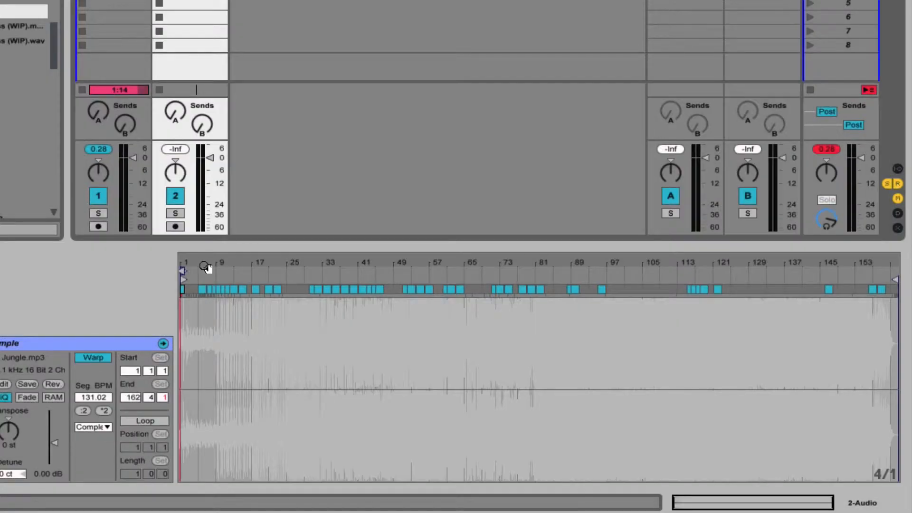
Set 1.1.1 at the first sound of the It's Jungle clip and apply Warp From Here (Straight) at that point.
{"action": "left_click_drag", "start_coordinate": [203, 266], "coordinate": [333, 267]}
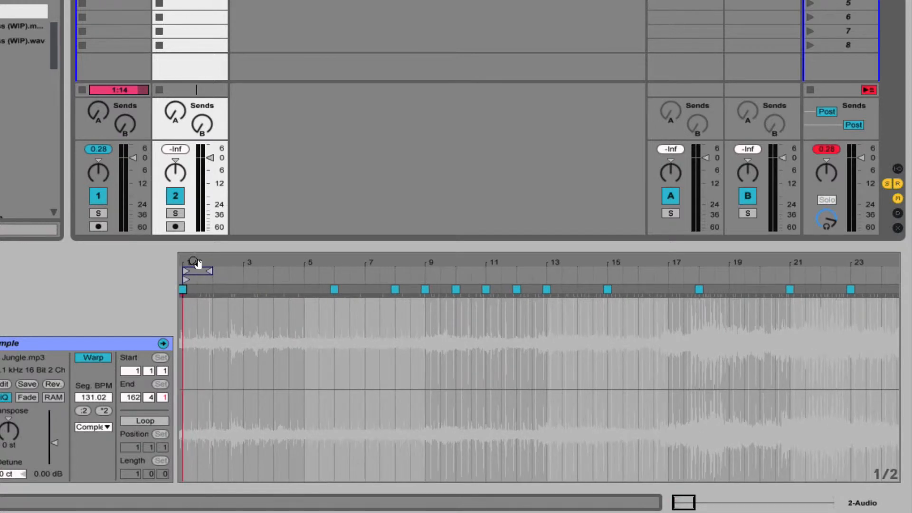
{"action": "mouse_move", "coordinate": [197, 264]}
{"action": "left_mouse_down"}
{"action": "mouse_move", "coordinate": [198, 304]}
{"action": "mouse_move", "coordinate": [198, 244]}
{"action": "left_mouse_up"}
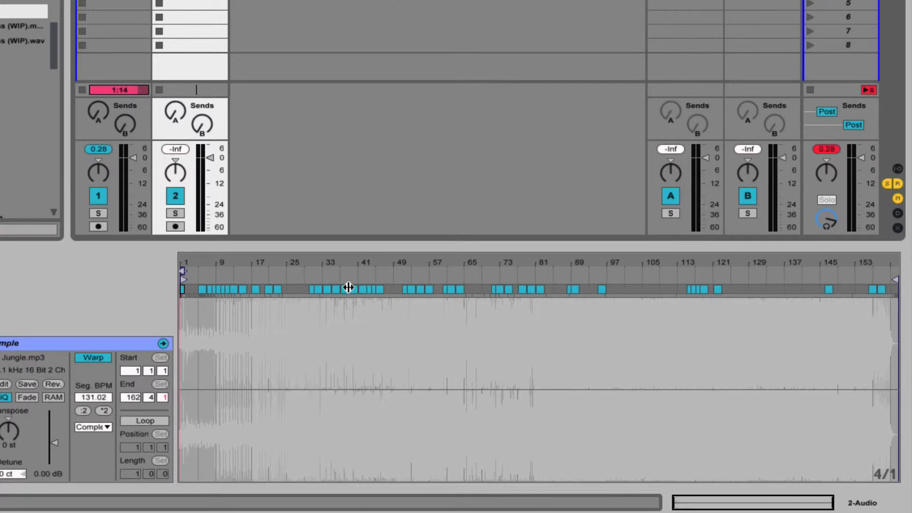
{"action": "left_click_drag", "start_coordinate": [214, 261], "coordinate": [214, 308]}
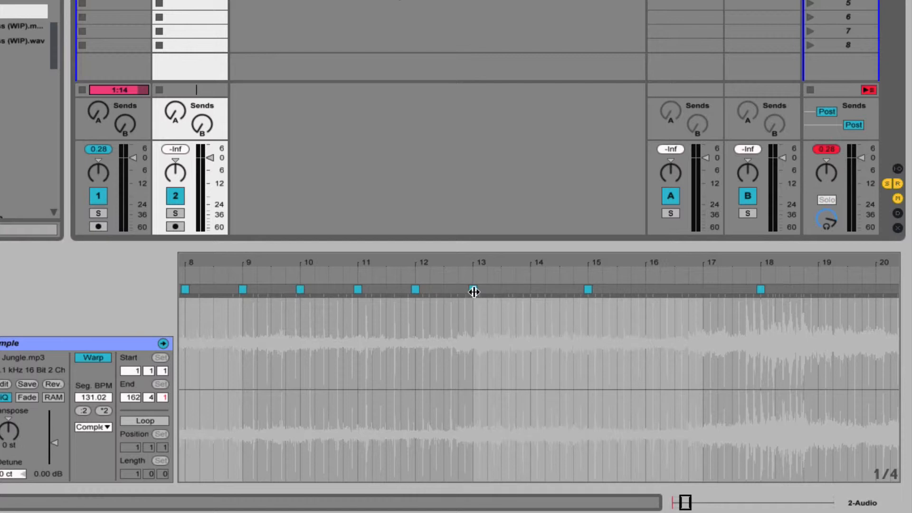
{"action": "left_click_drag", "start_coordinate": [380, 260], "coordinate": [477, 260]}
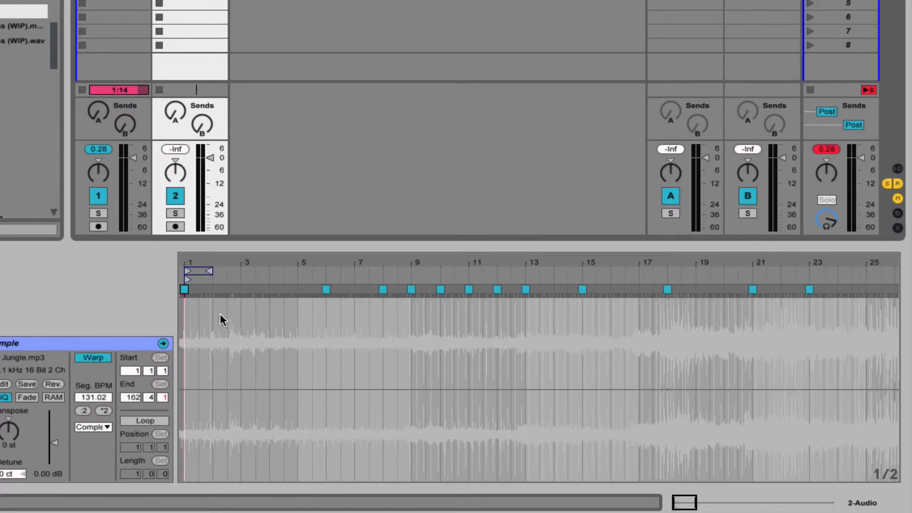
{"action": "left_click_drag", "start_coordinate": [190, 265], "coordinate": [181, 271]}
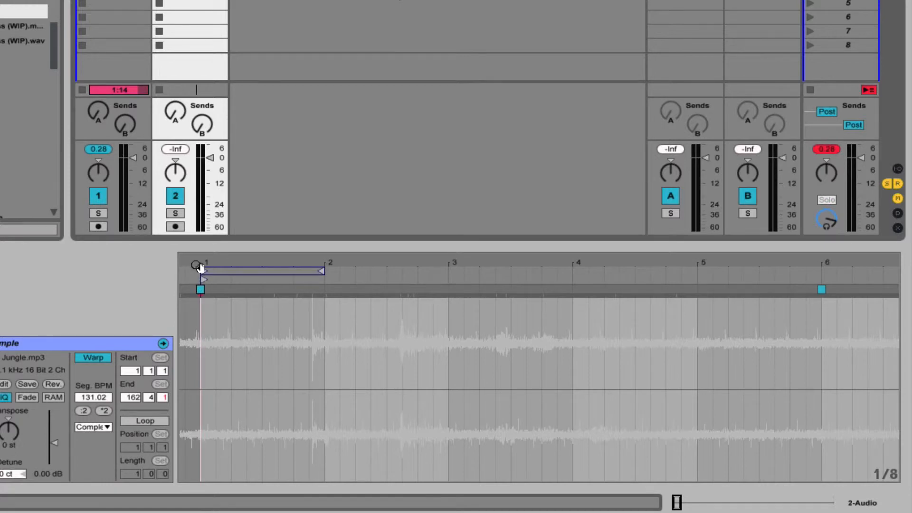
{"action": "mouse_move", "coordinate": [201, 268]}
{"action": "left_mouse_down"}
{"action": "mouse_move", "coordinate": [201, 281]}
{"action": "mouse_move", "coordinate": [181, 265]}
{"action": "left_mouse_up"}
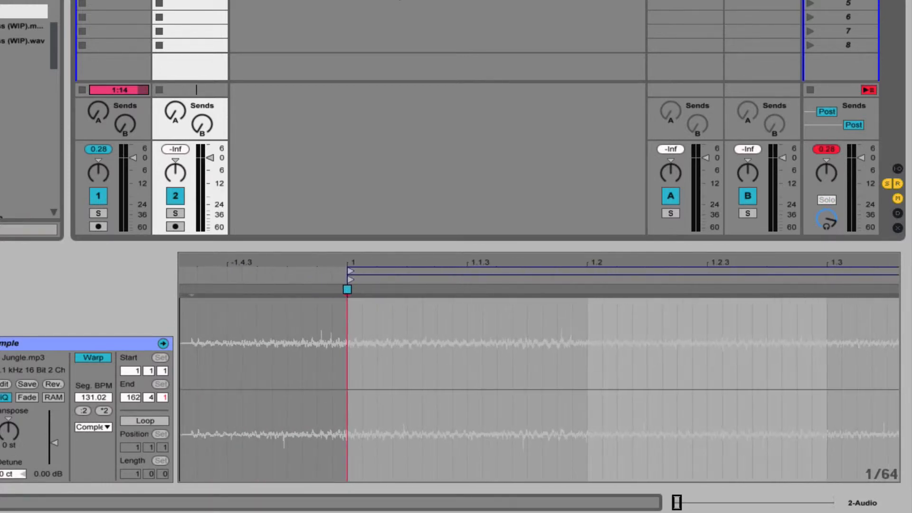
{"action": "right_click", "coordinate": [191, 291]}
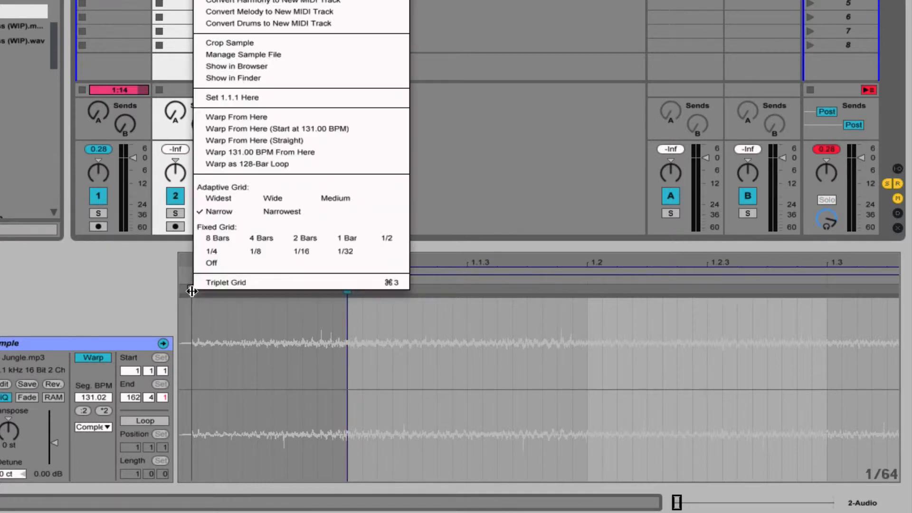
{"action": "left_click", "coordinate": [249, 99]}
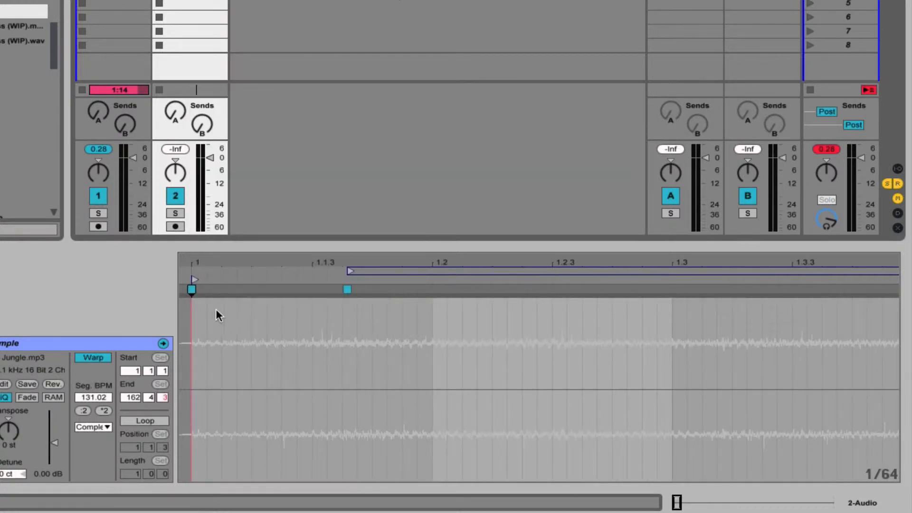
{"action": "right_click", "coordinate": [192, 290]}
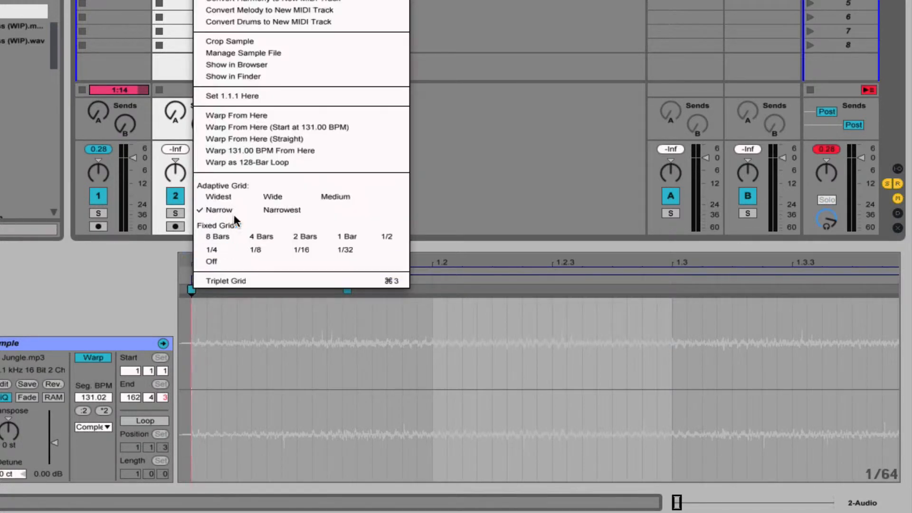
{"action": "left_click", "coordinate": [292, 139]}
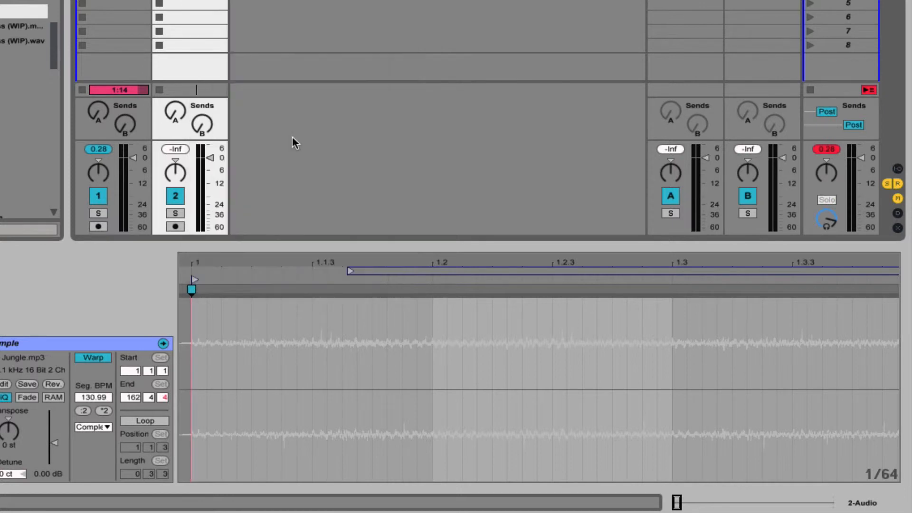
Set the segment BPM of the It's Jungle clip to 131.00.
{"action": "left_click_drag", "start_coordinate": [295, 262], "coordinate": [295, 124]}
{"action": "left_click_drag", "start_coordinate": [183, 262], "coordinate": [183, 243]}
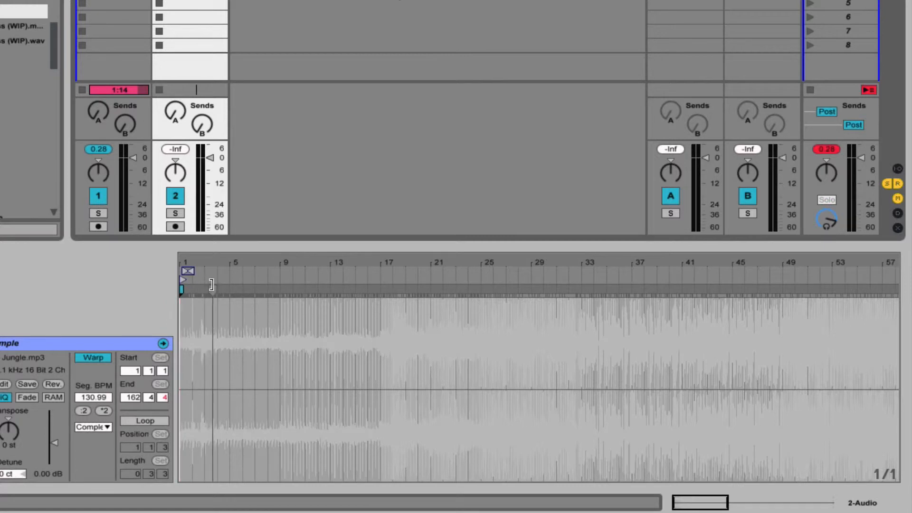
{"action": "left_click", "coordinate": [103, 399]}
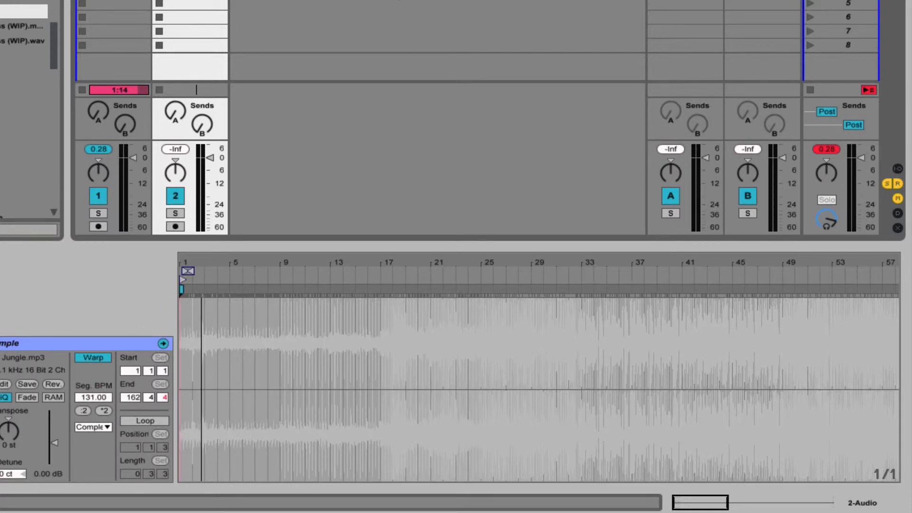
Play the It's Jungle clip from about bar 29 and stop the Rusher 2 clip on track 1 Audio.
{"action": "mouse_move", "coordinate": [201, 370]}
{"action": "left_mouse_down"}
{"action": "mouse_move", "coordinate": [202, 415]}
{"action": "mouse_move", "coordinate": [371, 417]}
{"action": "left_mouse_up"}
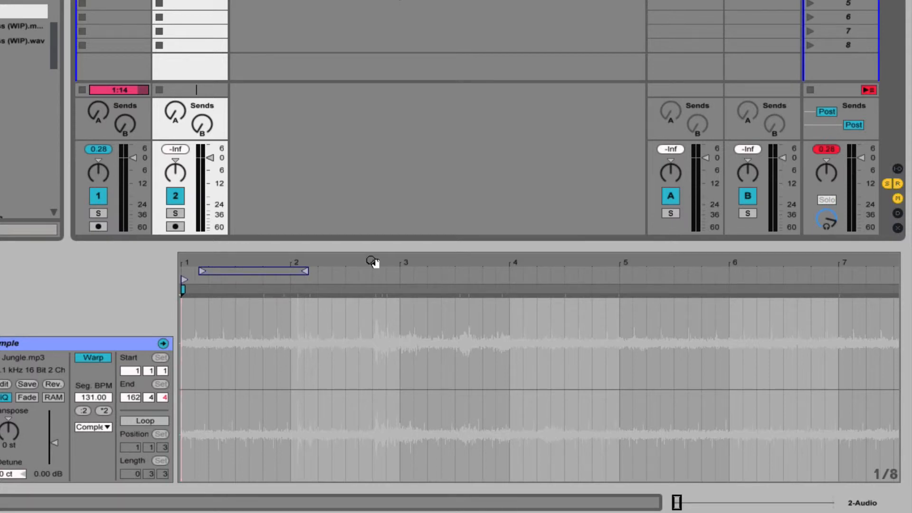
{"action": "left_click_drag", "start_coordinate": [373, 262], "coordinate": [373, 202]}
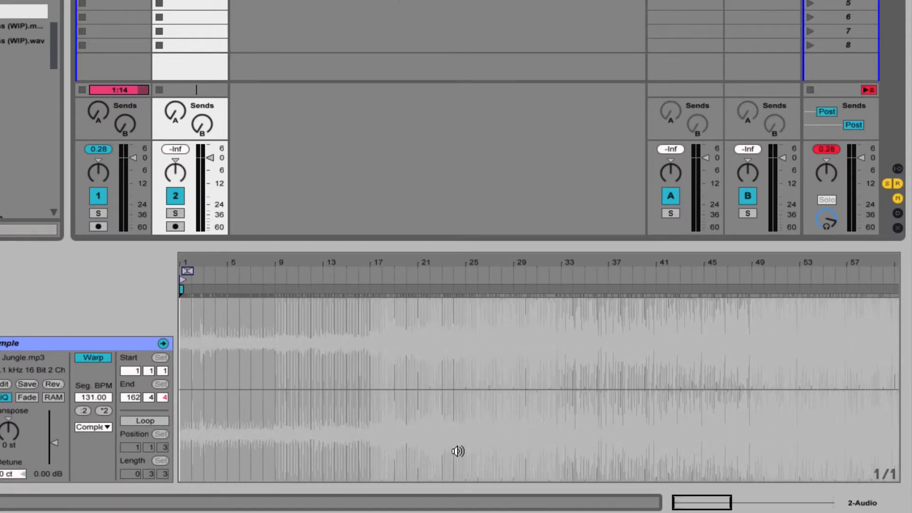
{"action": "left_click", "coordinate": [523, 451]}
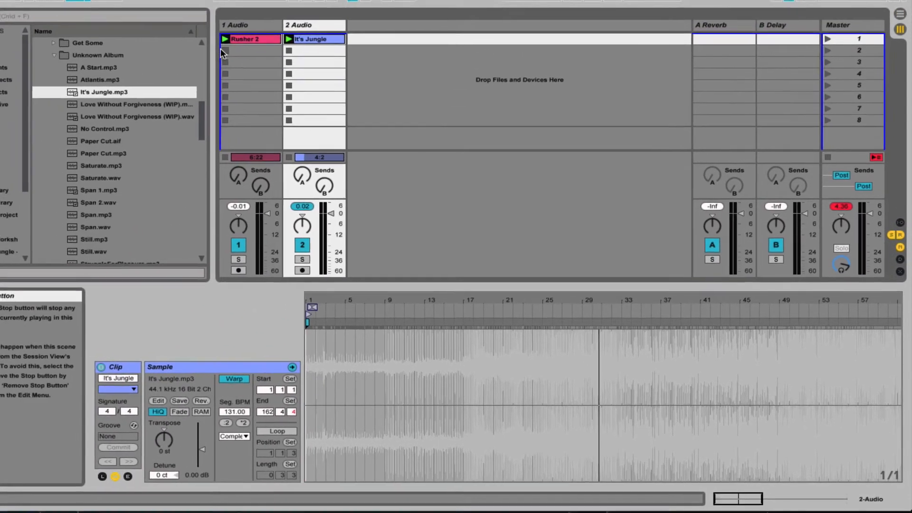
{"action": "left_click", "coordinate": [254, 68]}
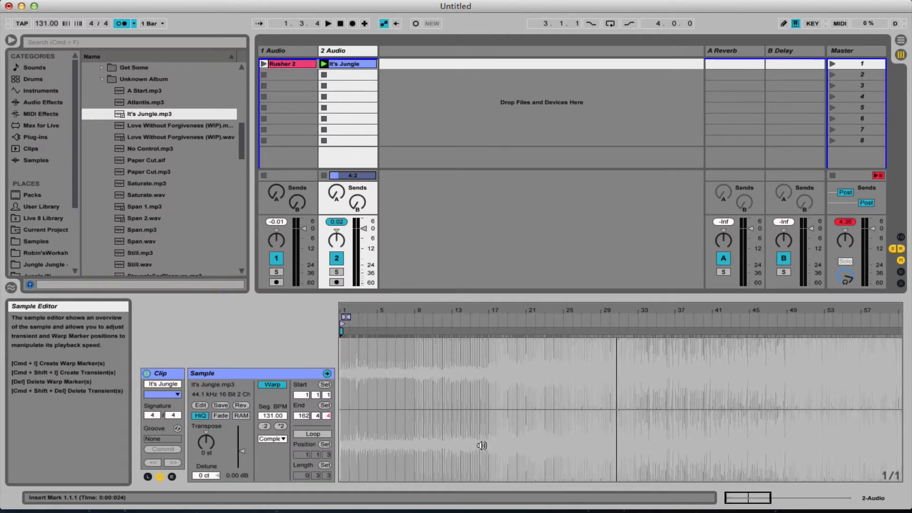
Play It's Jungle from about bar 13 against the metronome while lowering track 2 Audio's volume to -2.3 dB.
{"action": "left_click", "coordinate": [456, 447]}
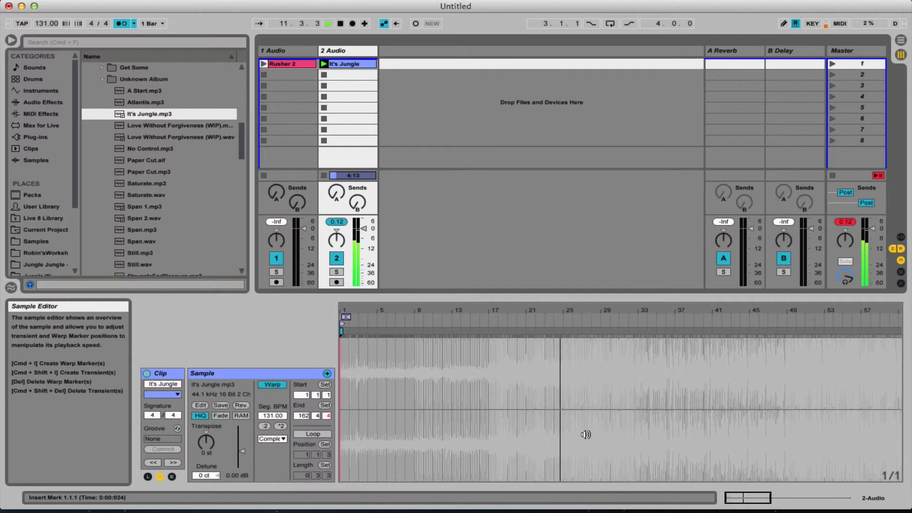
{"action": "left_click_drag", "start_coordinate": [364, 229], "coordinate": [364, 235]}
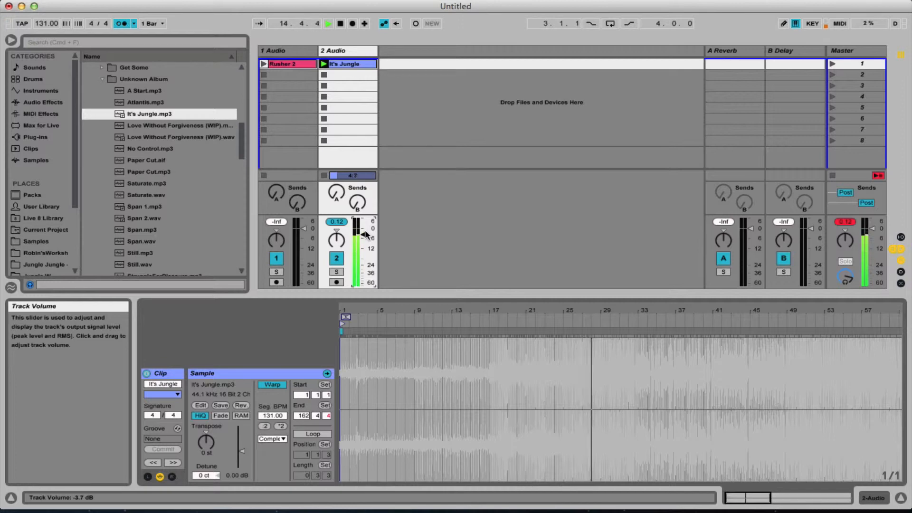
{"action": "mouse_move", "coordinate": [365, 230]}
{"action": "left_mouse_down"}
{"action": "mouse_move", "coordinate": [365, 255]}
{"action": "mouse_move", "coordinate": [365, 231]}
{"action": "left_mouse_up"}
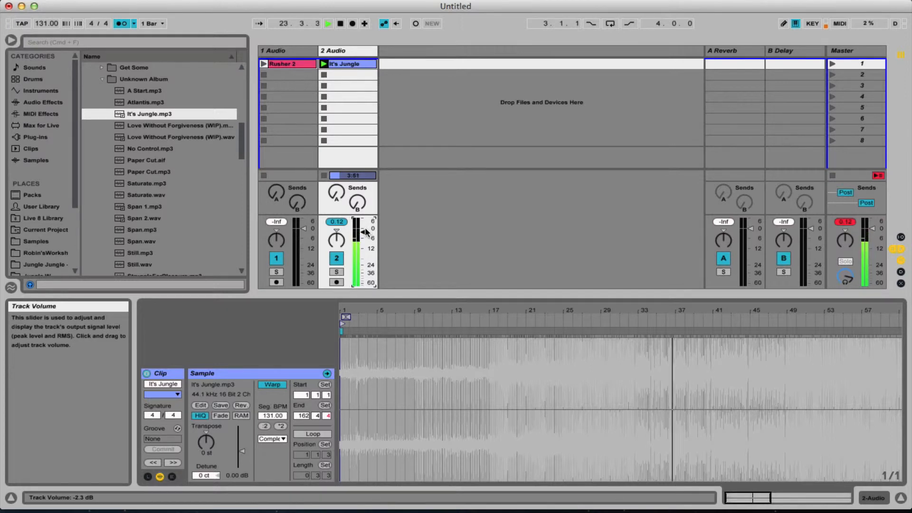
{"action": "key", "text": "space"}
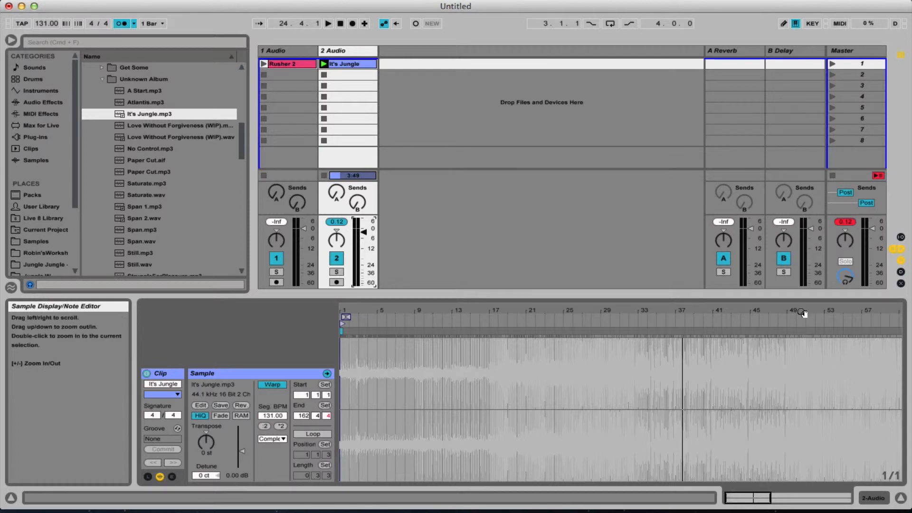
Check the timing of It's Jungle further in by playing from about bar 81 and about bar 147.
{"action": "left_click_drag", "start_coordinate": [804, 315], "coordinate": [608, 397]}
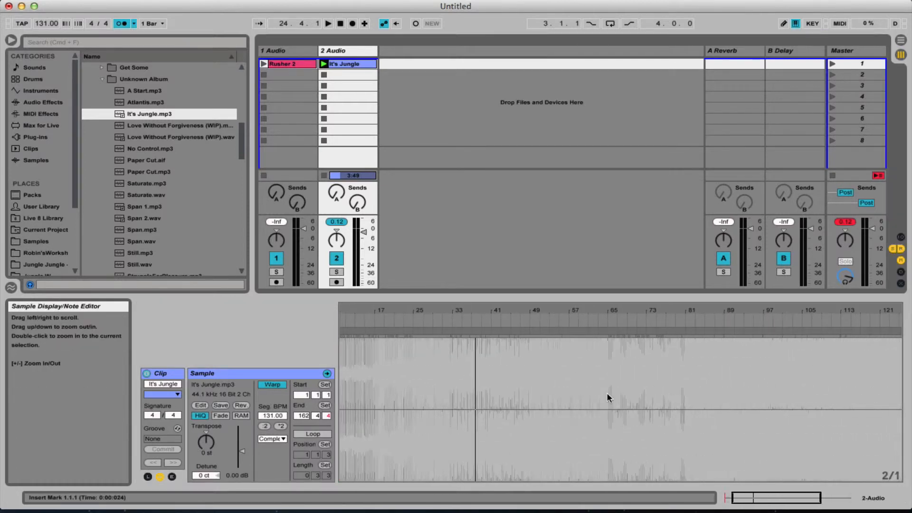
{"action": "left_click", "coordinate": [690, 444]}
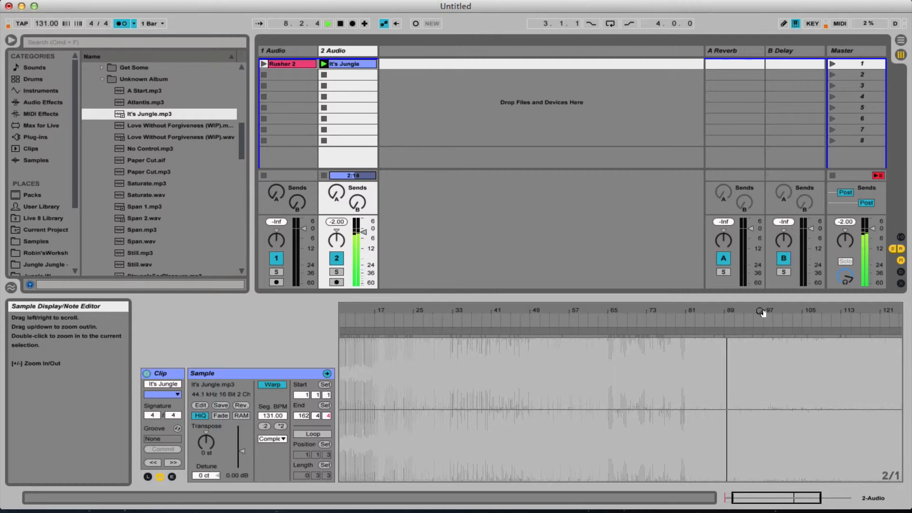
{"action": "left_click_drag", "start_coordinate": [762, 312], "coordinate": [341, 311]}
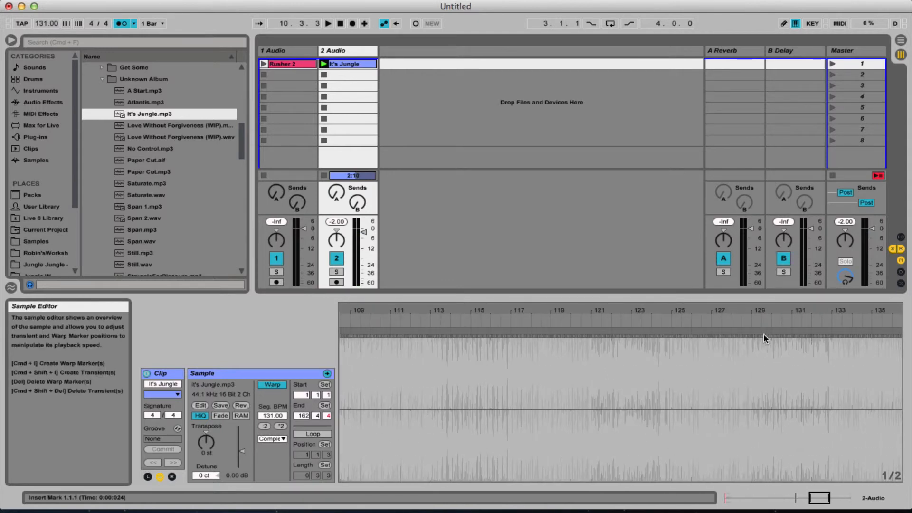
{"action": "left_click_drag", "start_coordinate": [814, 311], "coordinate": [295, 311]}
{"action": "left_click", "coordinate": [587, 453]}
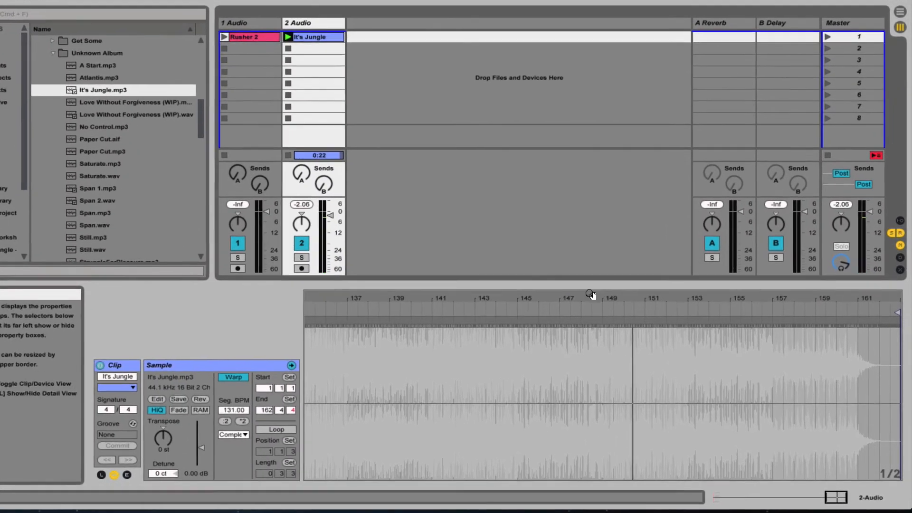
{"action": "left_click", "coordinate": [590, 295]}
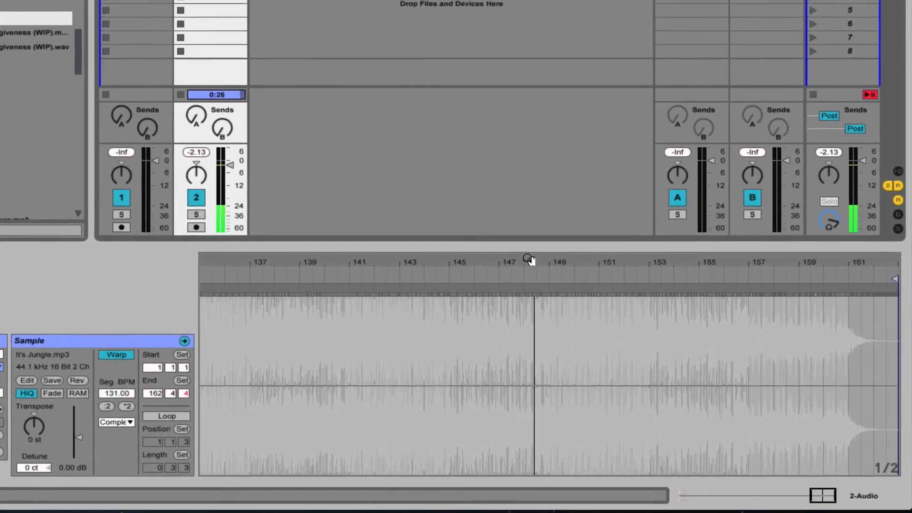
Add a warp marker just before bar 148 in It's Jungle and shift it slightly earlier so the kick's onset lands on bar 148.
{"action": "left_click_drag", "start_coordinate": [512, 259], "coordinate": [741, 405]}
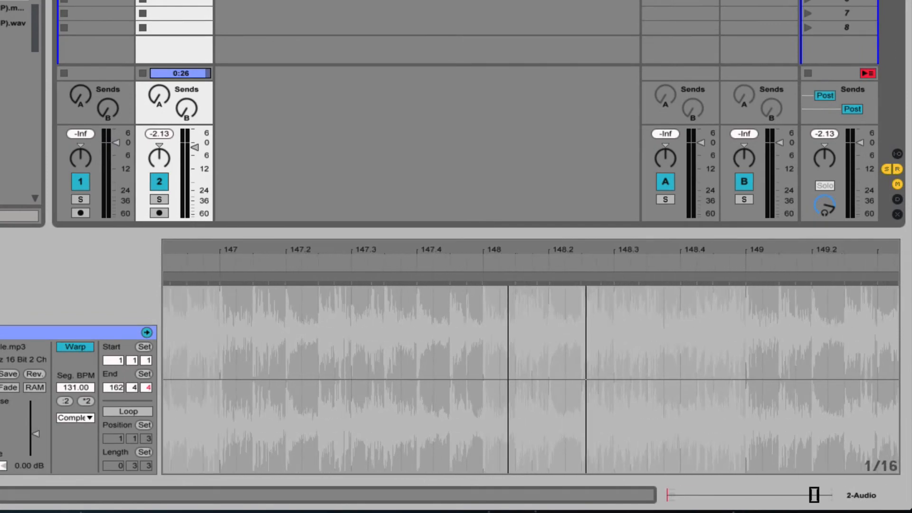
{"action": "left_click_drag", "start_coordinate": [888, 246], "coordinate": [899, 246]}
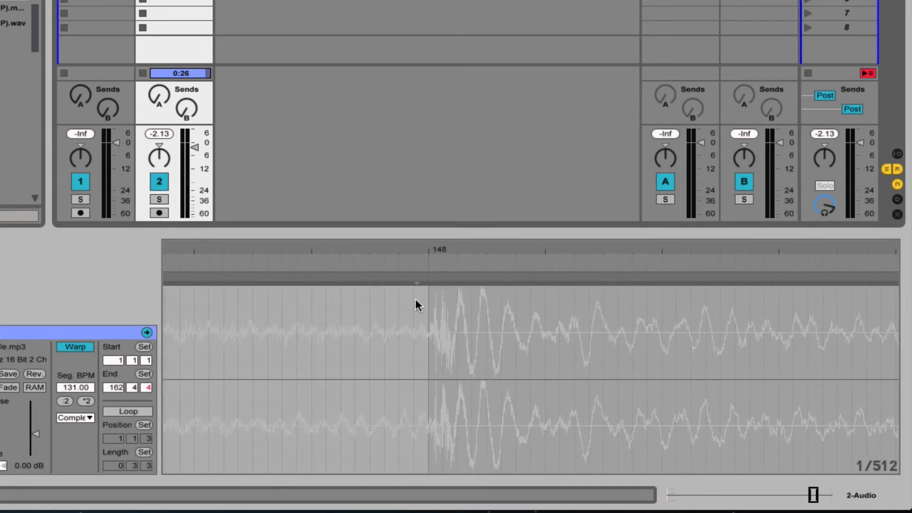
{"action": "left_click_drag", "start_coordinate": [438, 246], "coordinate": [411, 247]}
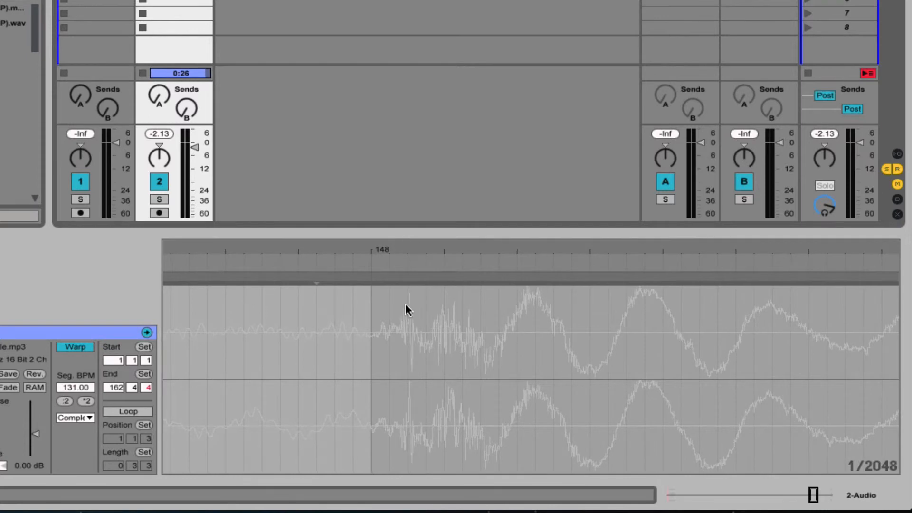
{"action": "left_click", "coordinate": [319, 284]}
{"action": "left_click", "coordinate": [317, 276]}
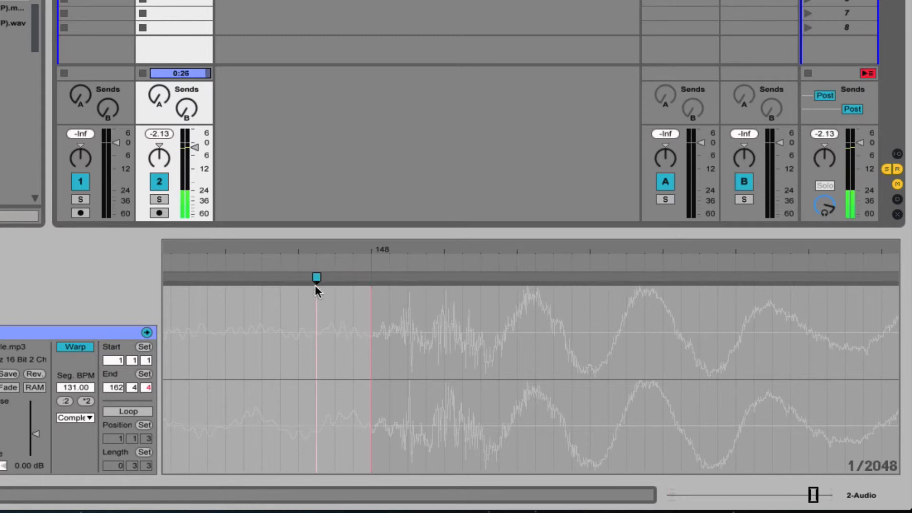
{"action": "left_click_drag", "start_coordinate": [317, 278], "coordinate": [285, 283]}
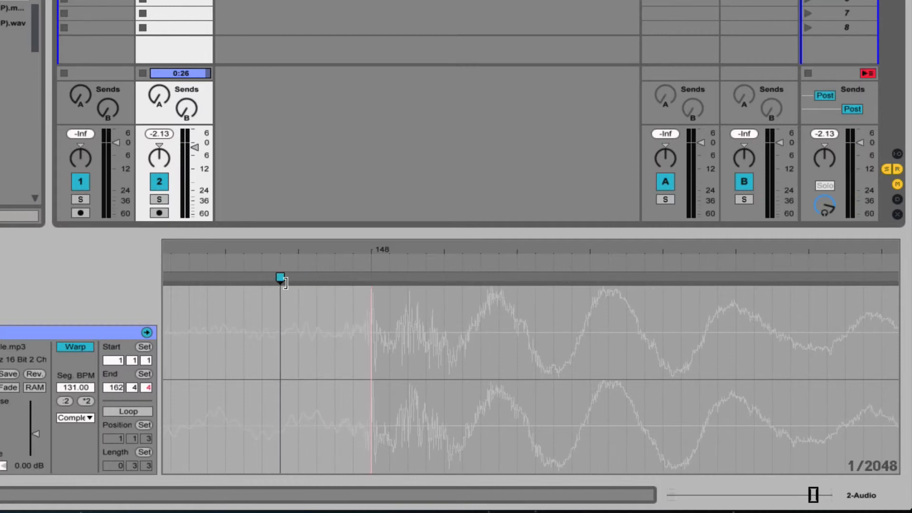
Play It's Jungle from about bar 147 to check its timing around the new warp marker, and show the whole clip.
{"action": "left_click_drag", "start_coordinate": [391, 252], "coordinate": [447, 162]}
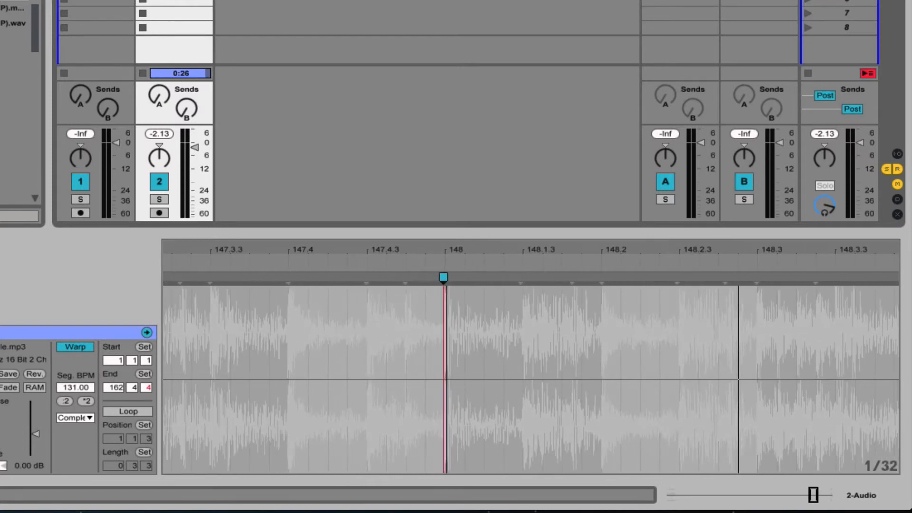
{"action": "mouse_move", "coordinate": [286, 252]}
{"action": "left_mouse_down"}
{"action": "mouse_move", "coordinate": [286, 337]}
{"action": "mouse_move", "coordinate": [287, 237]}
{"action": "mouse_move", "coordinate": [270, 238]}
{"action": "mouse_move", "coordinate": [459, 238]}
{"action": "left_mouse_up"}
{"action": "left_click", "coordinate": [334, 408]}
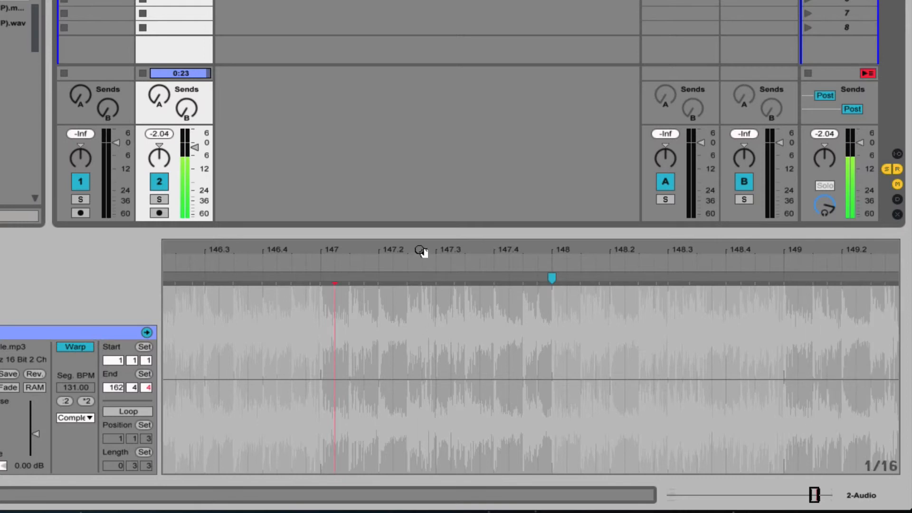
{"action": "left_click_drag", "start_coordinate": [420, 250], "coordinate": [421, 195]}
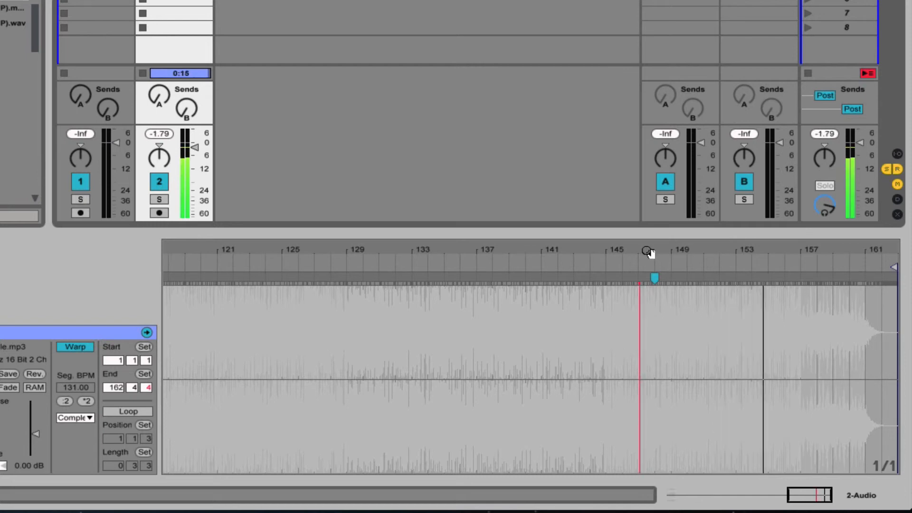
{"action": "key", "text": "space"}
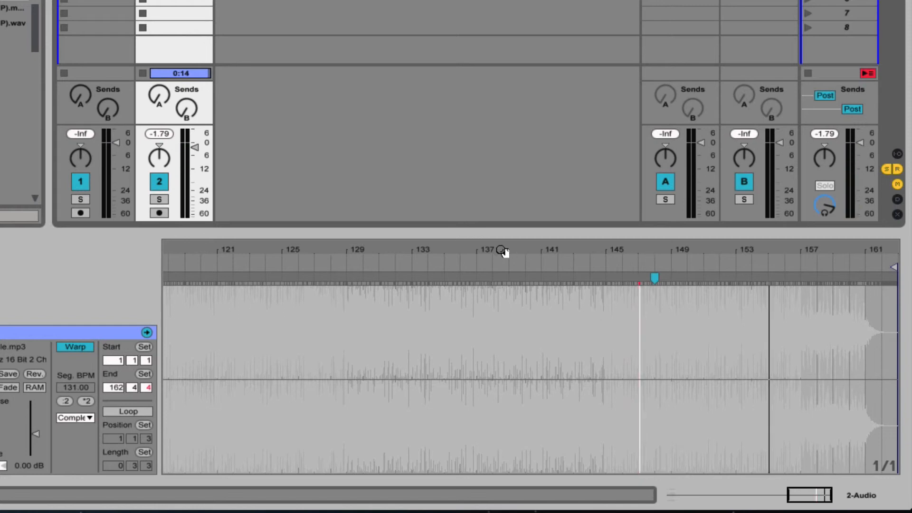
{"action": "left_click_drag", "start_coordinate": [500, 251], "coordinate": [499, 209]}
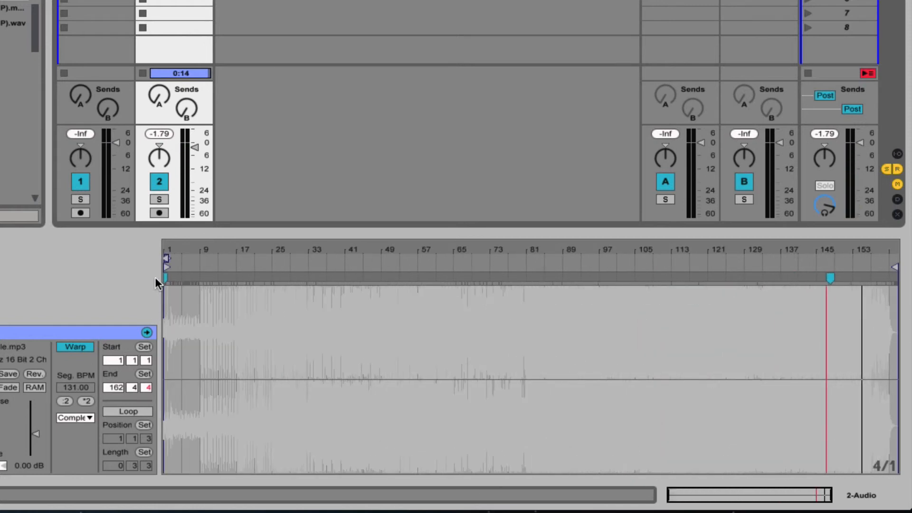